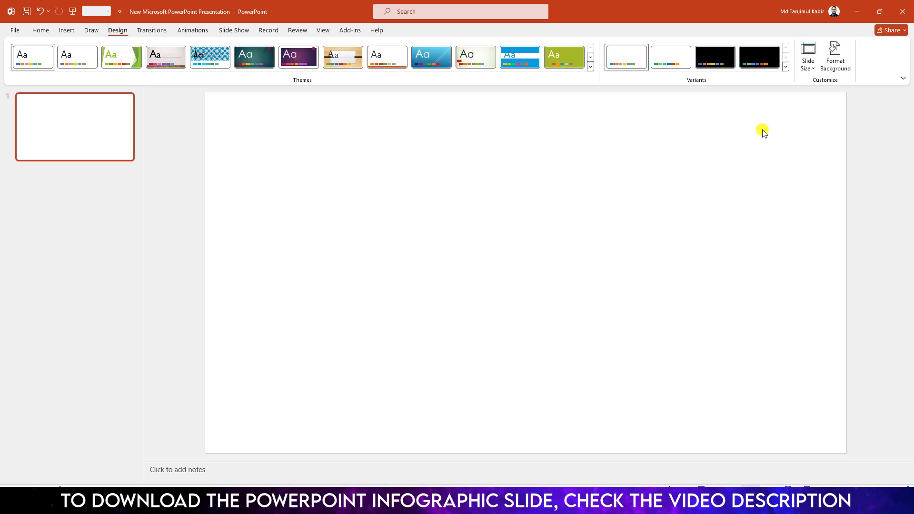
Set the slide size to A4 Paper in portrait orientation, maximizing content to fit
click(807, 66)
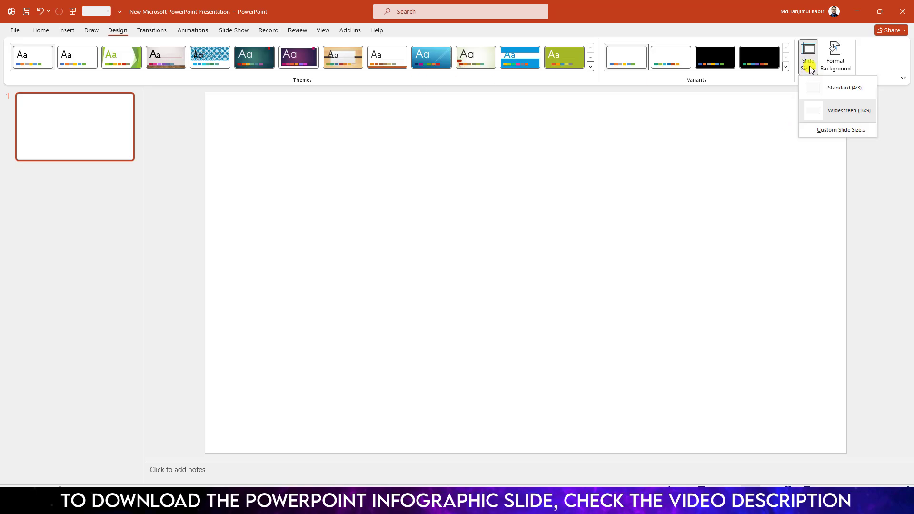
click(840, 140)
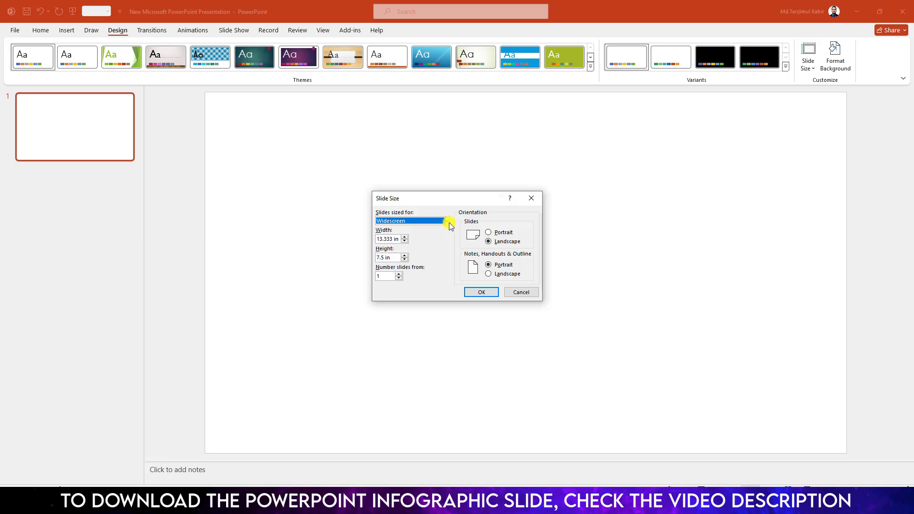
click(449, 223)
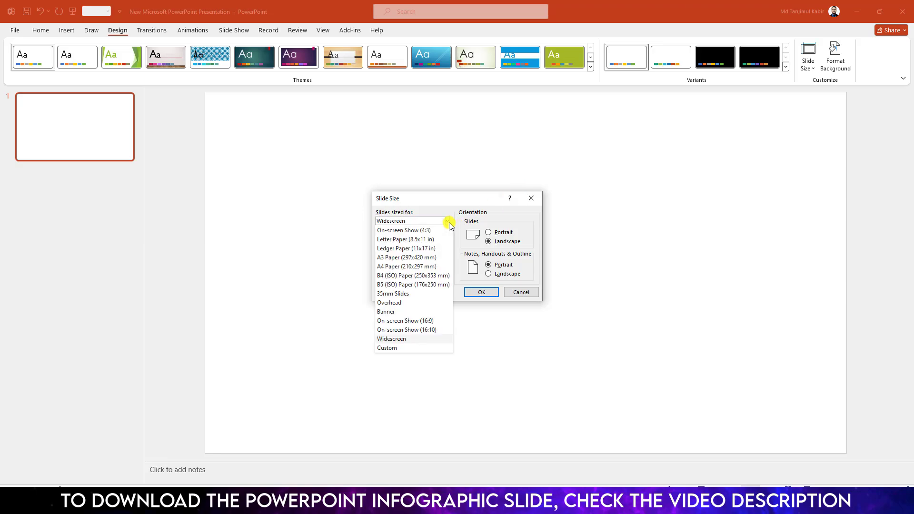
click(395, 268)
click(489, 232)
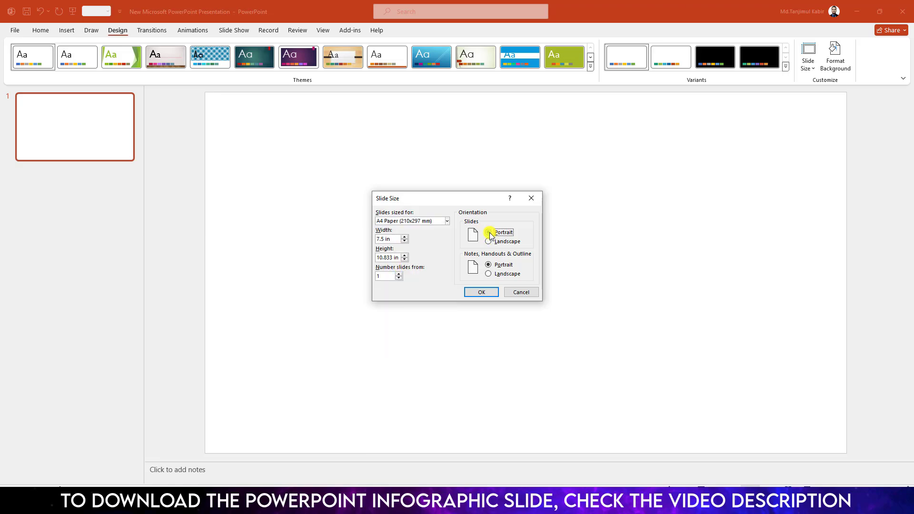
click(481, 291)
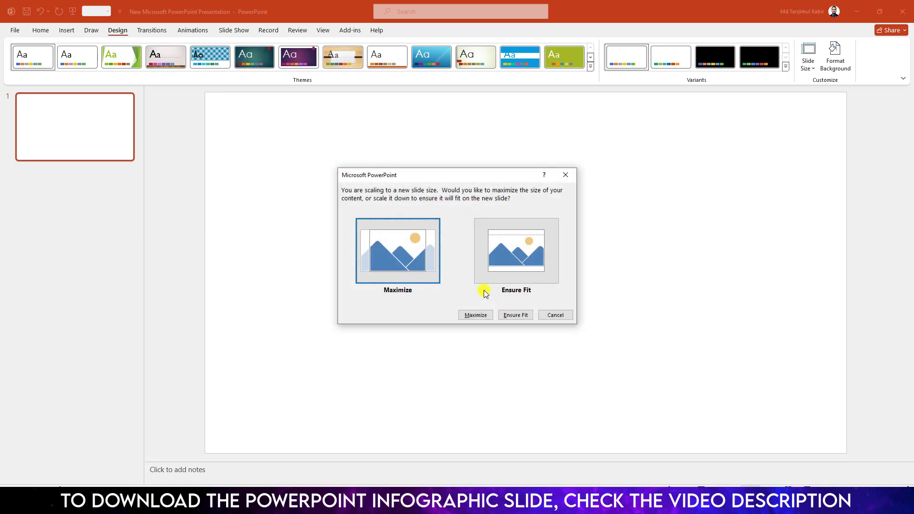
click(401, 260)
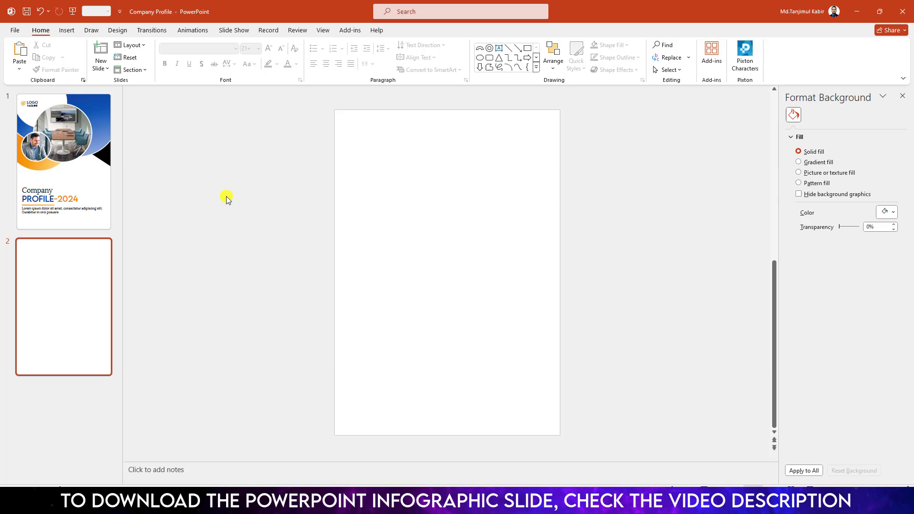
Draw a large blue oval circle near the top of slide 2 with no outline
click(67, 30)
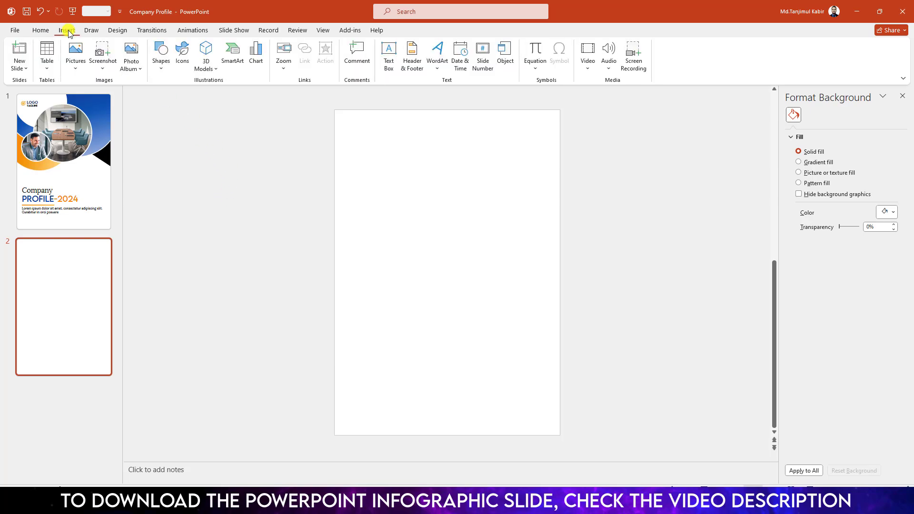
click(163, 70)
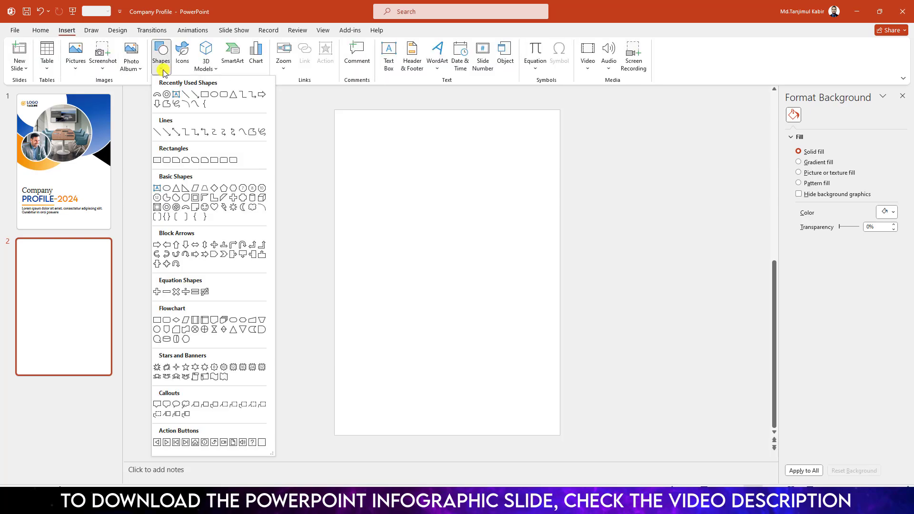
click(211, 96)
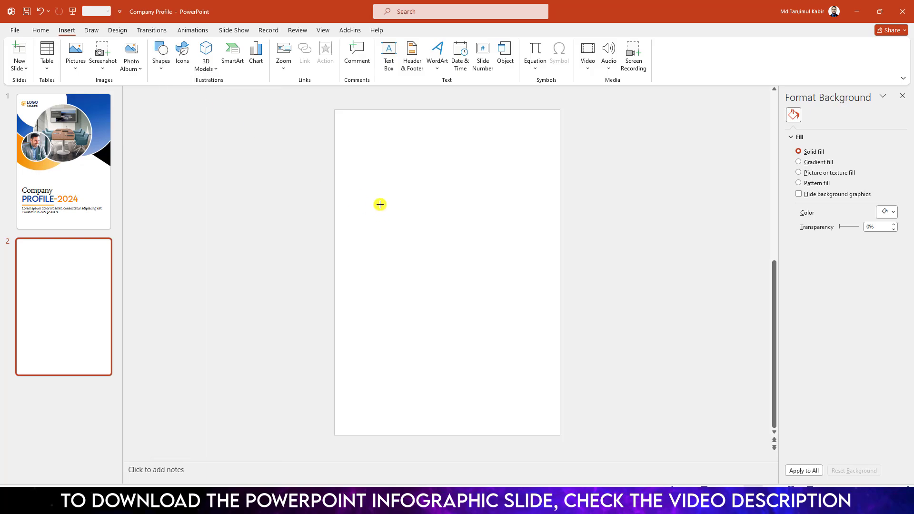
drag(387, 144, 490, 303)
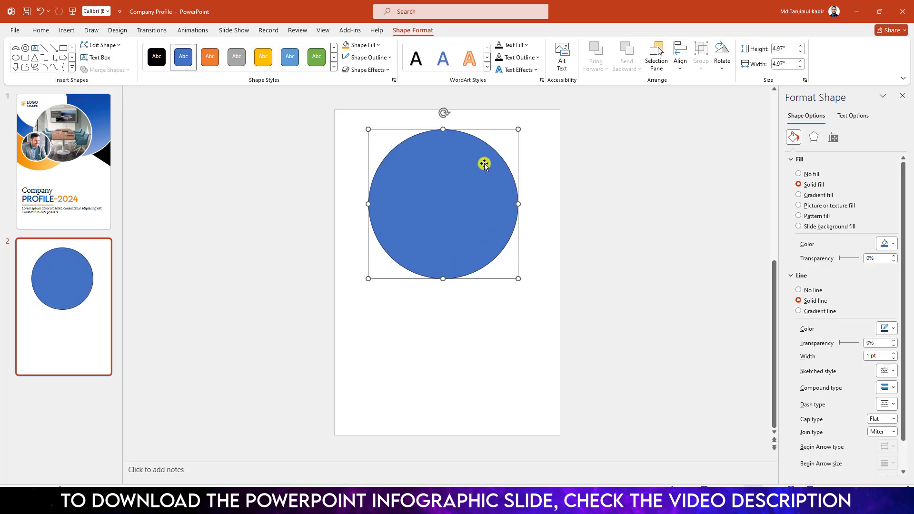
click(386, 57)
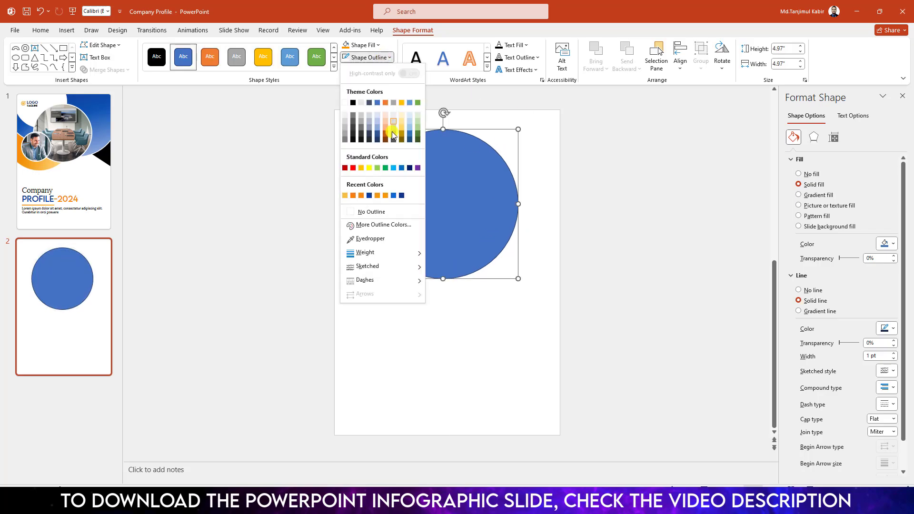
click(372, 211)
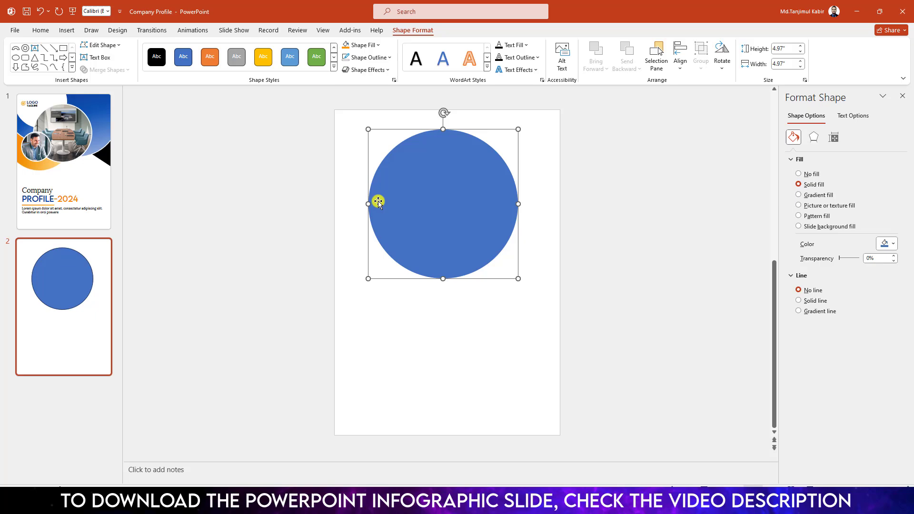
click(66, 30)
Insert the meeting-room photo from Downloads and enlarge it to cover the blue circle
click(75, 56)
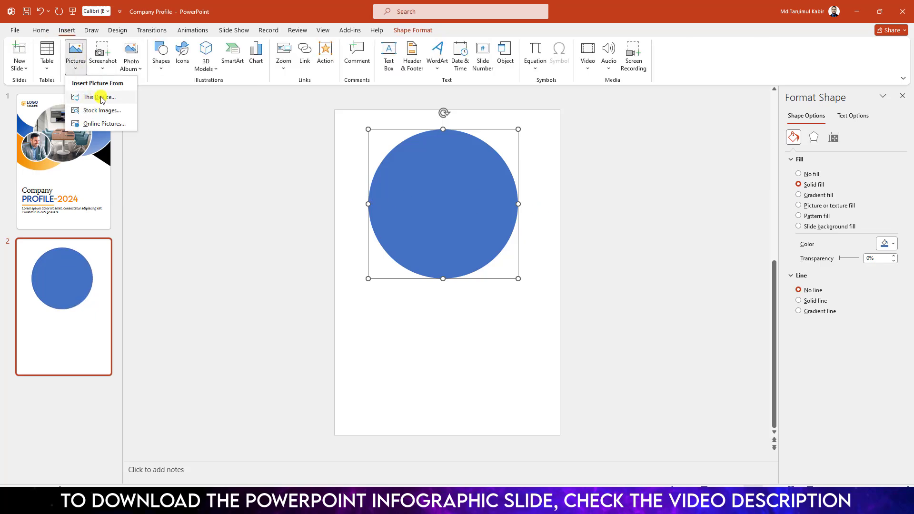
click(101, 98)
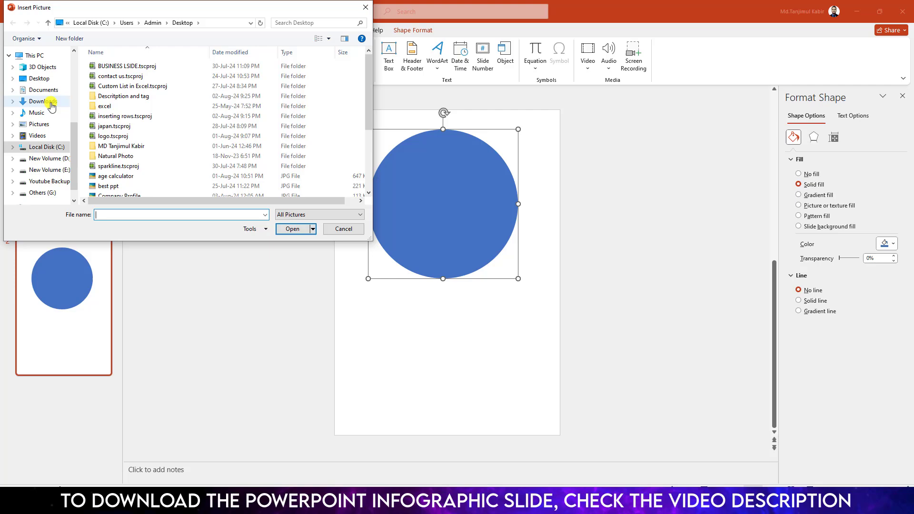
click(43, 102)
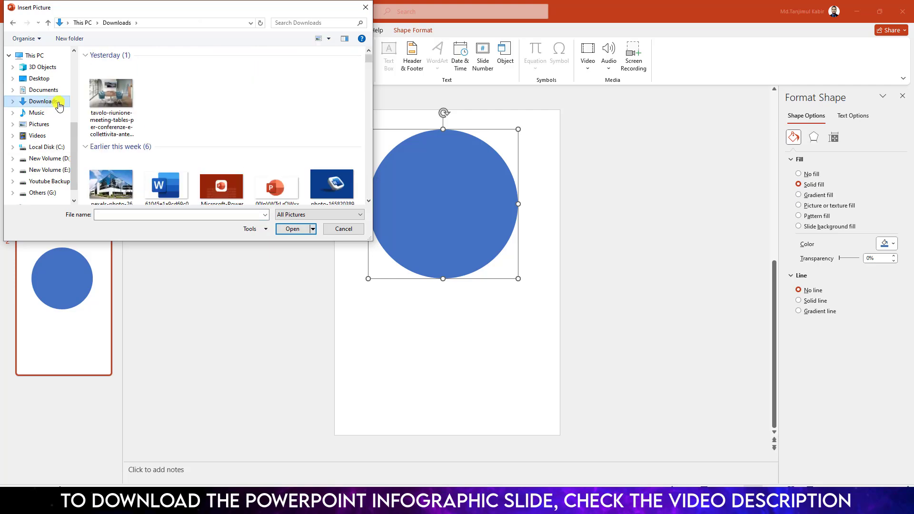
click(111, 96)
click(292, 229)
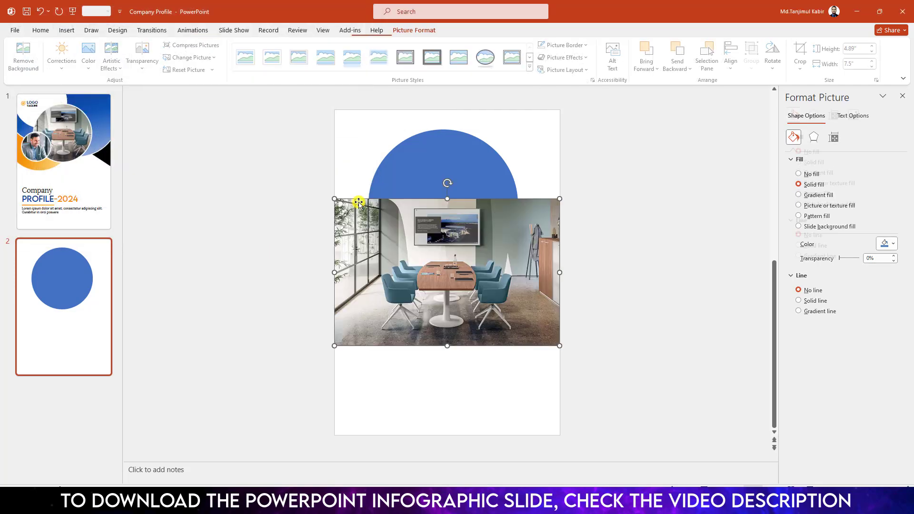
drag(444, 281, 450, 213)
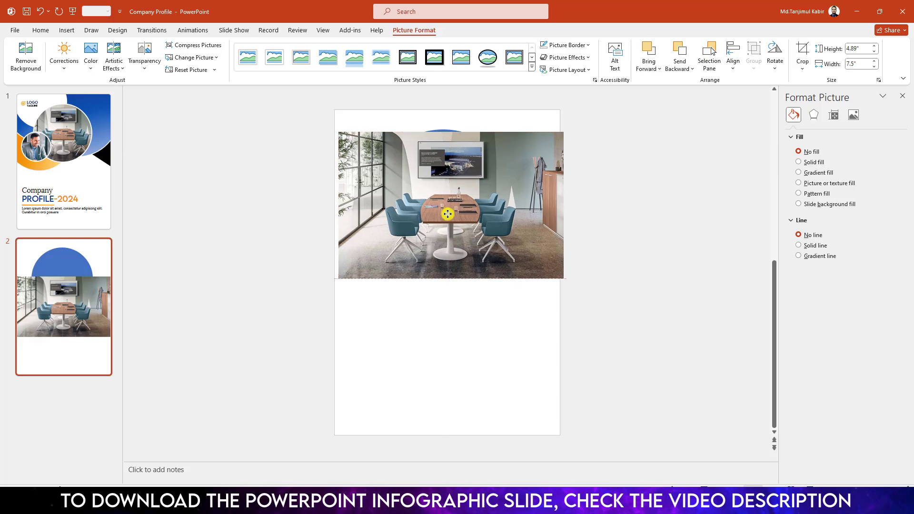
drag(563, 281, 577, 288)
drag(546, 252, 537, 249)
Send the photo behind the circle and Intersect the two into a circular photo
right_click(537, 250)
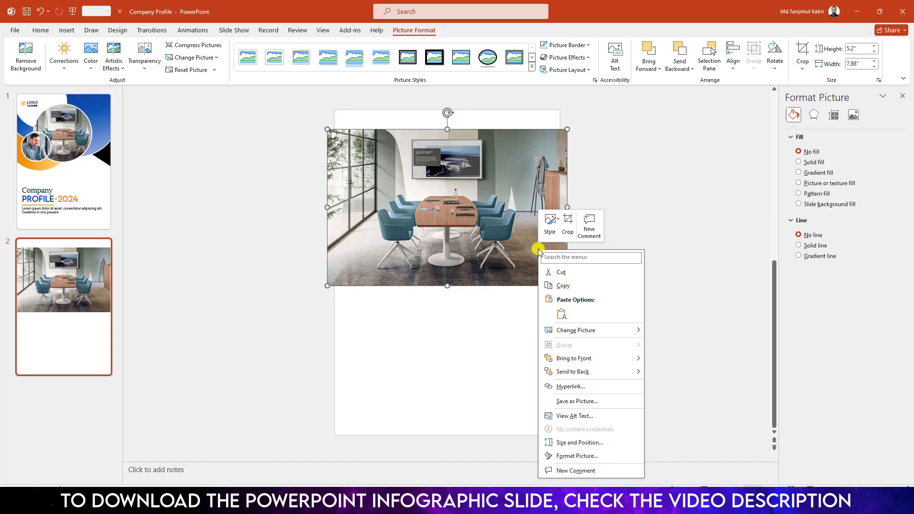
click(577, 371)
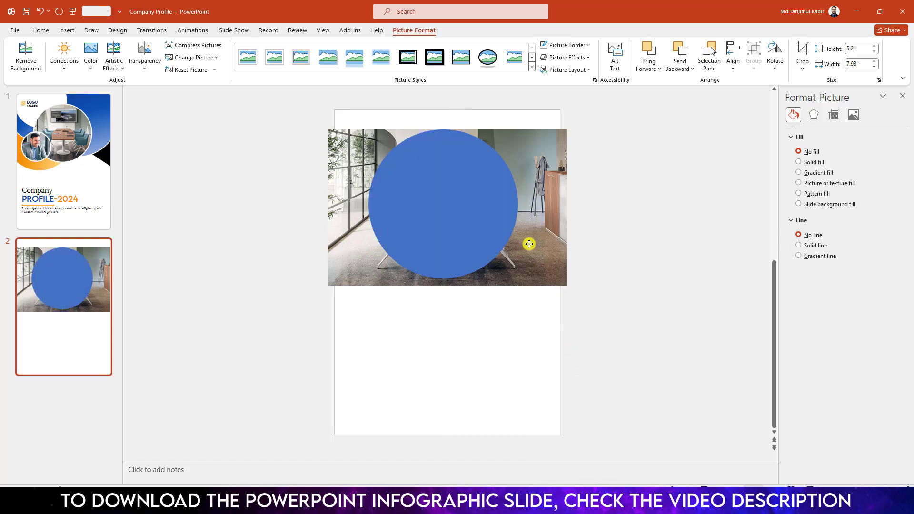
drag(526, 245, 529, 243)
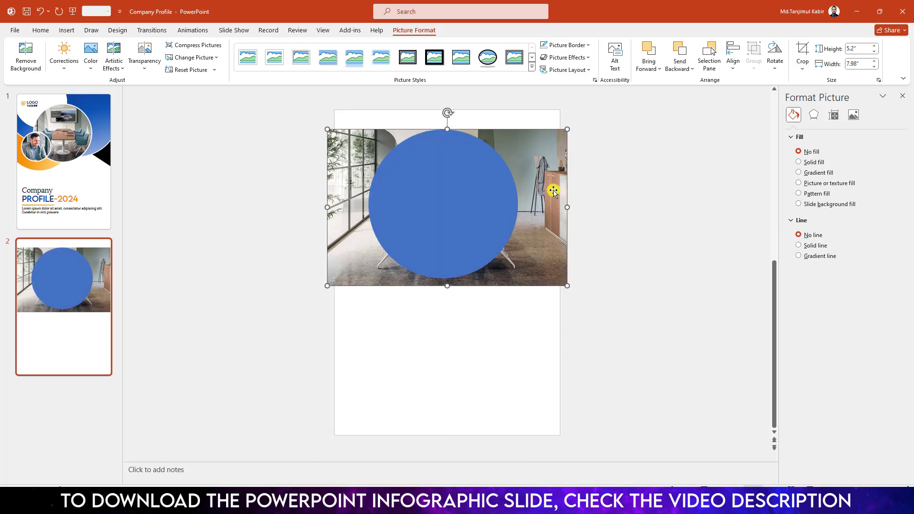
shift+click(474, 191)
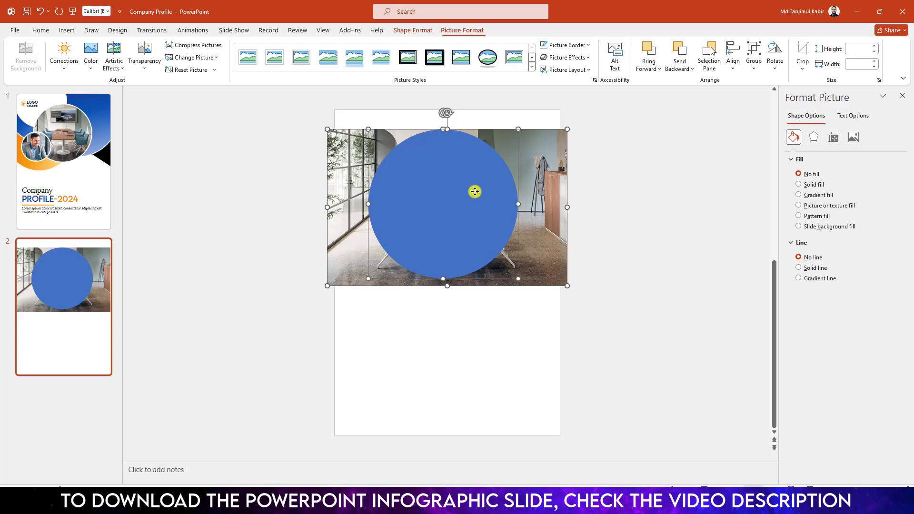
click(425, 30)
click(98, 69)
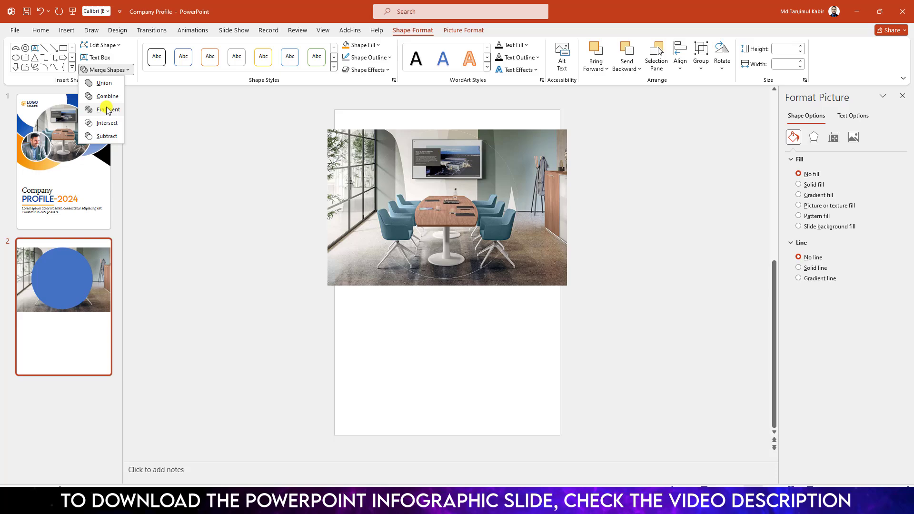
click(101, 123)
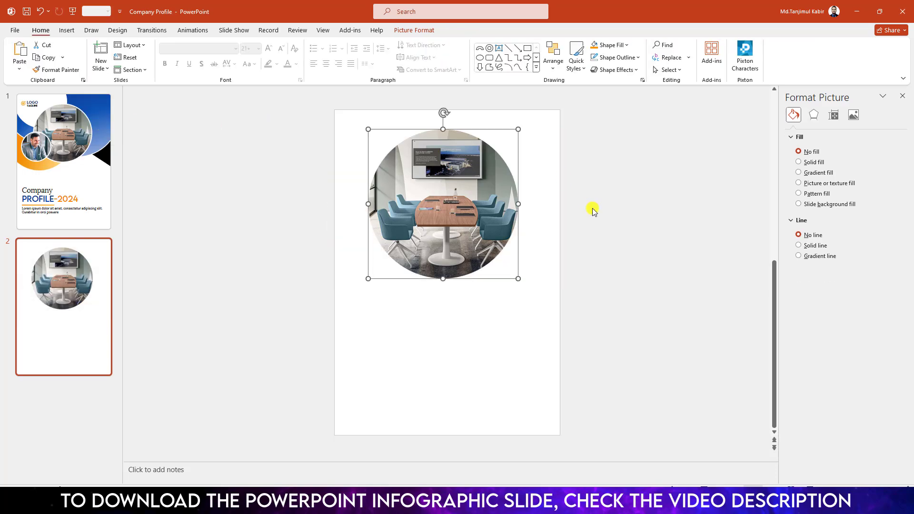
Give the circular photo a white 4½ pt border and duplicate it with Ctrl+D
click(403, 30)
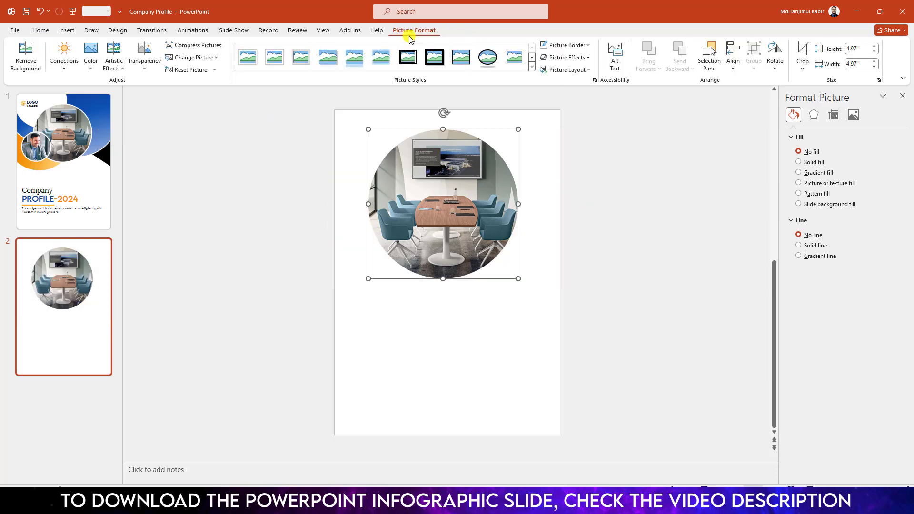
click(576, 46)
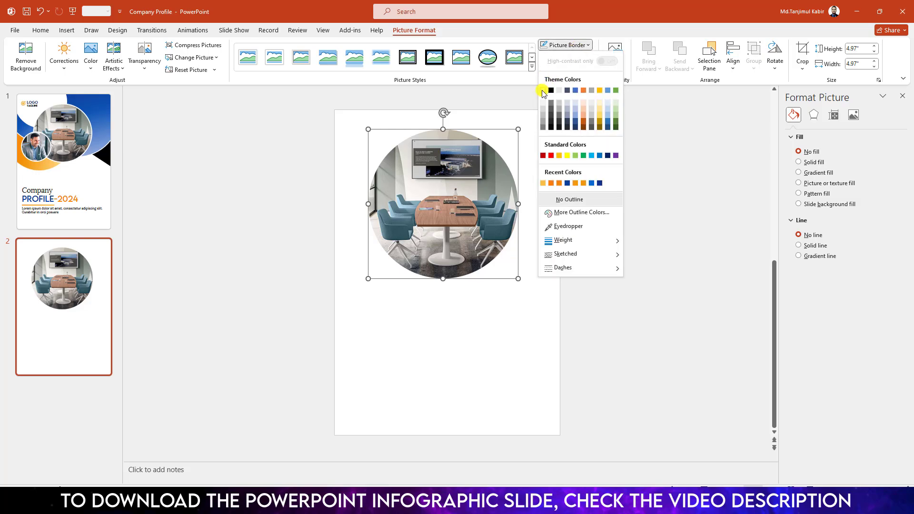
click(543, 90)
click(564, 45)
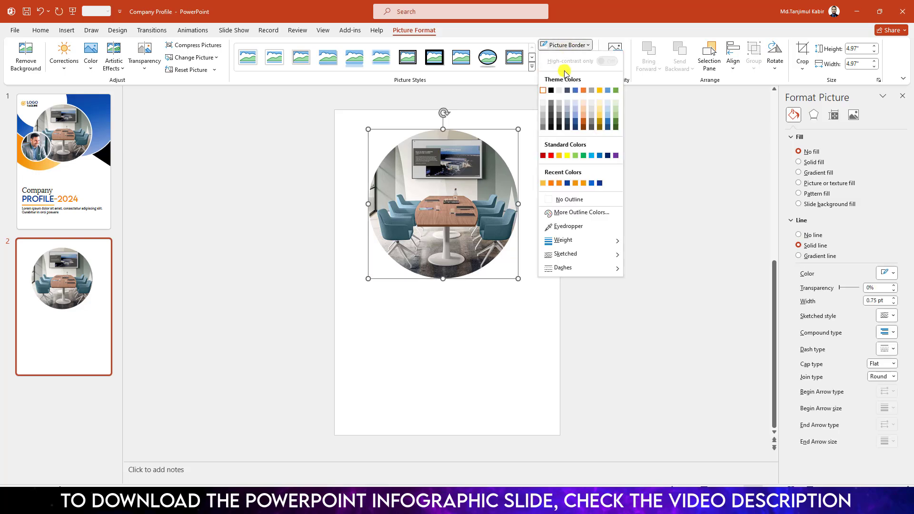
mouse_move(605, 244)
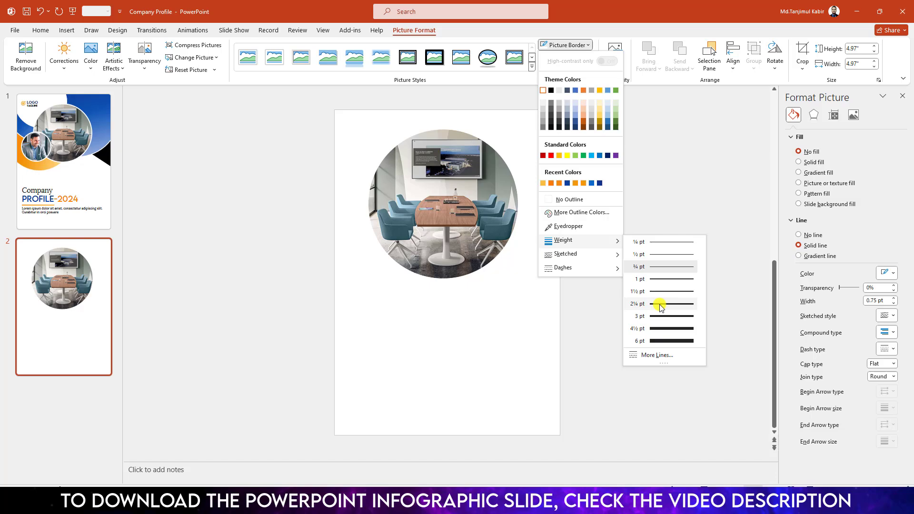
click(661, 330)
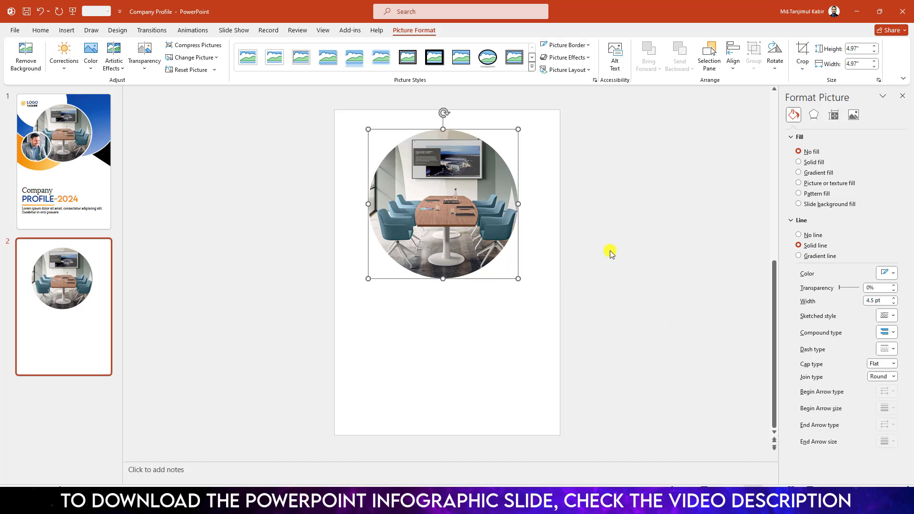
key(ctrl+d)
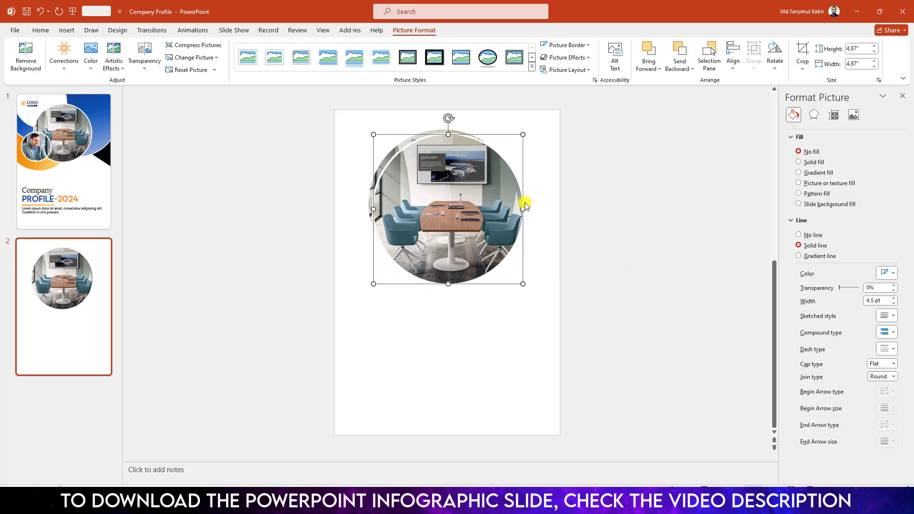
Shrink the copy to the big circle's lower left and swap in the Desktop MEETING photo
drag(522, 134, 464, 192)
drag(433, 235, 405, 236)
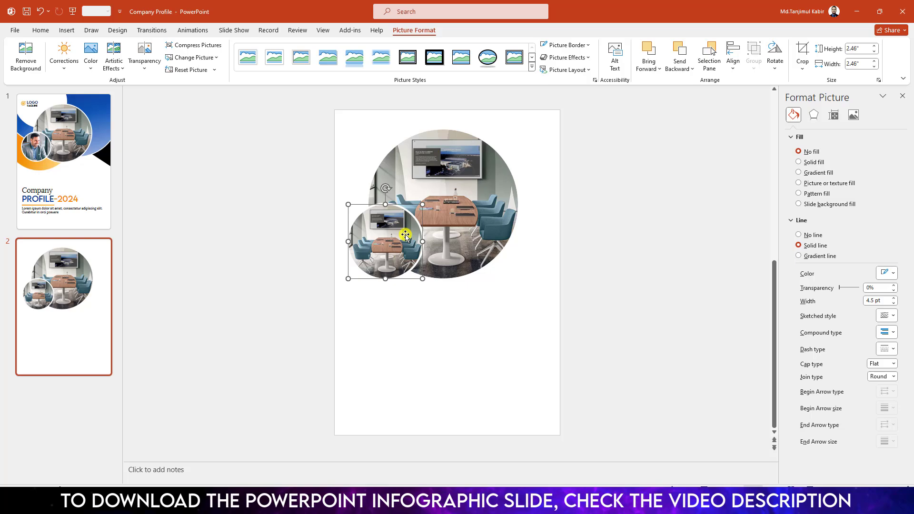
right_click(387, 243)
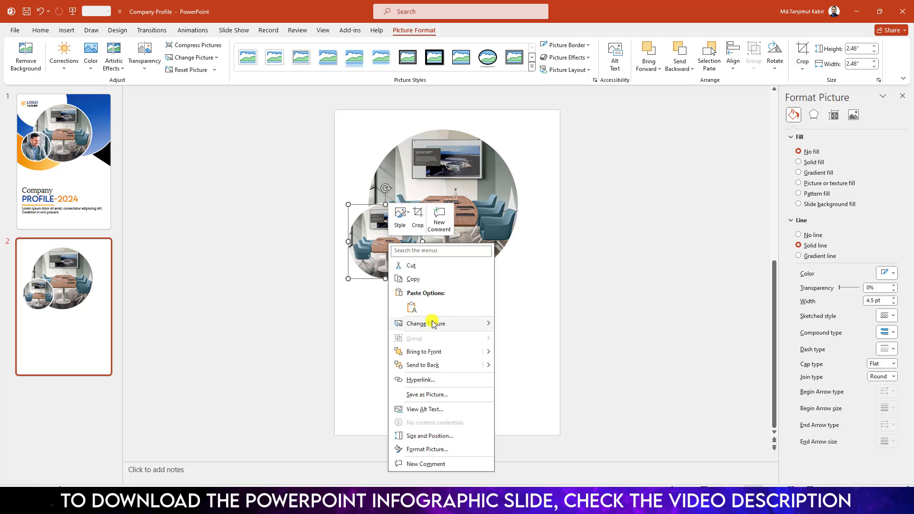
mouse_move(434, 323)
click(530, 328)
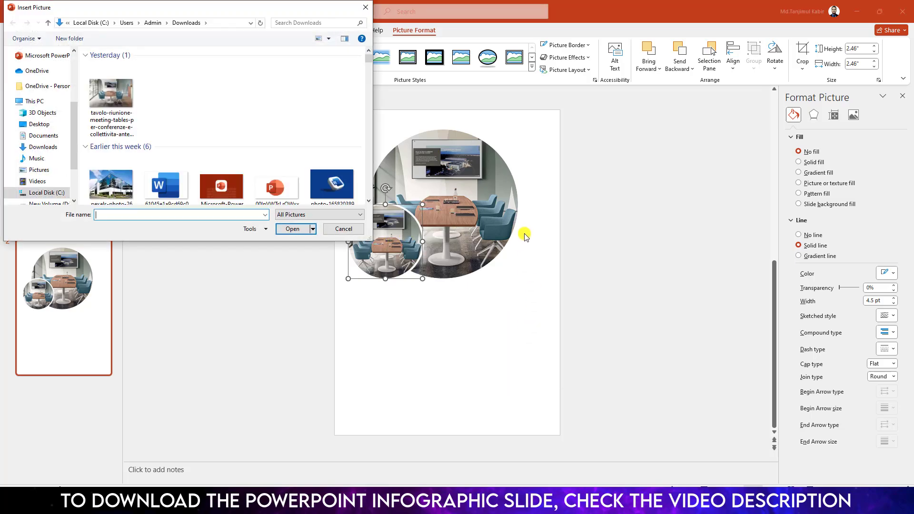
click(48, 123)
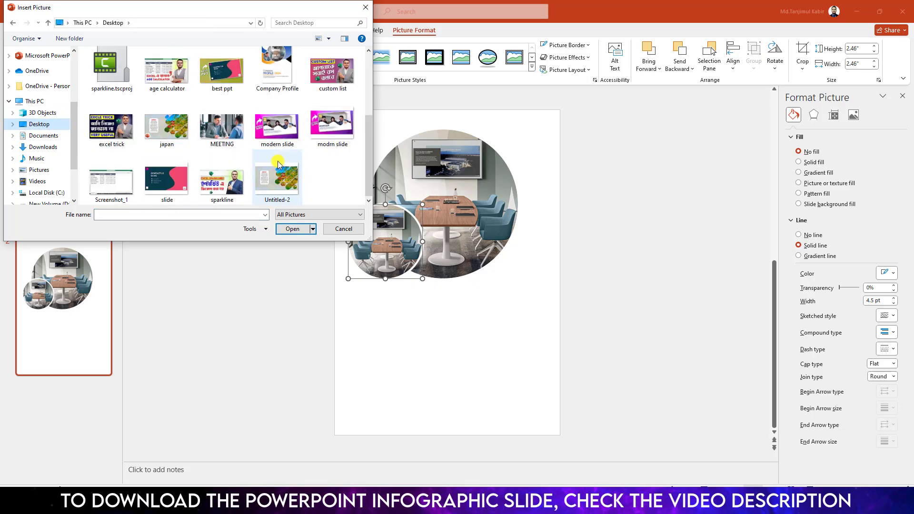
double_click(217, 134)
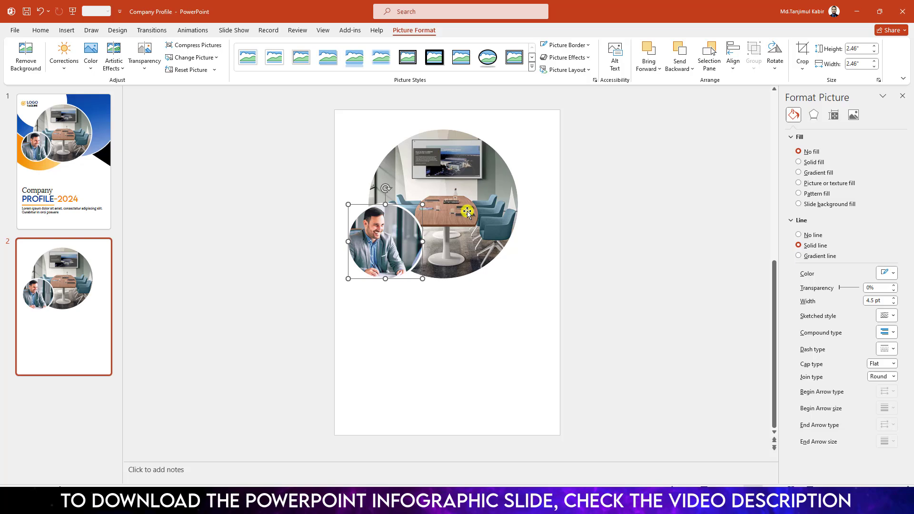
Crop the new photo so the smiling man is centred in the circle
click(802, 52)
mouse_move(390, 236)
mouse_down()
mouse_move(385, 231)
mouse_move(392, 234)
mouse_up()
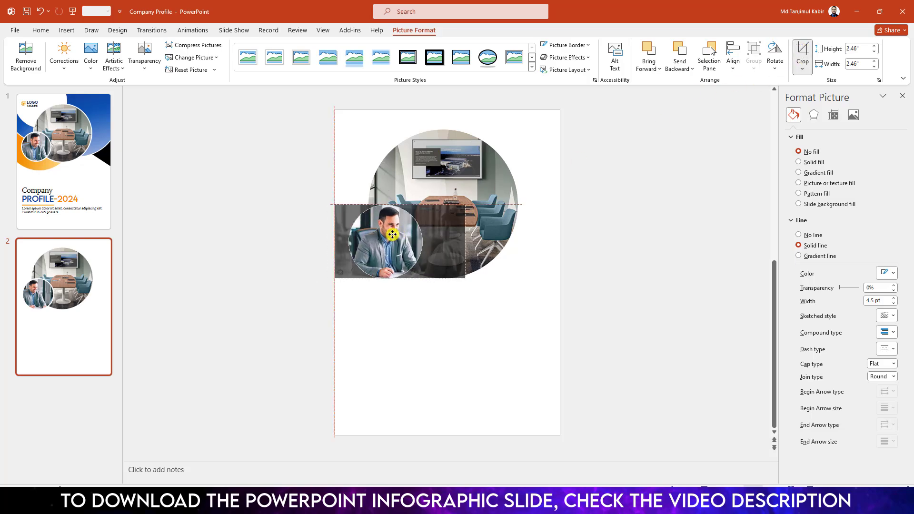
click(539, 255)
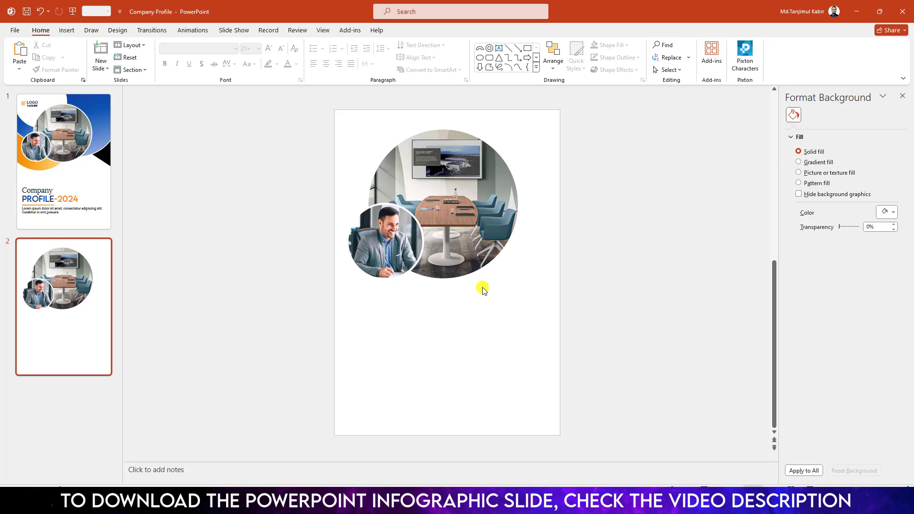
click(67, 30)
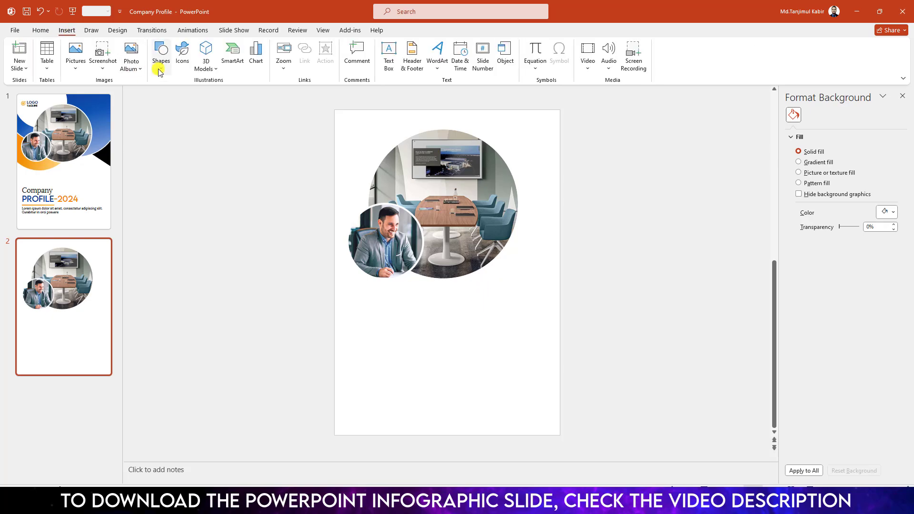
click(161, 59)
Draw a circle past the slide's top-left corner, filled white with no outline
click(214, 95)
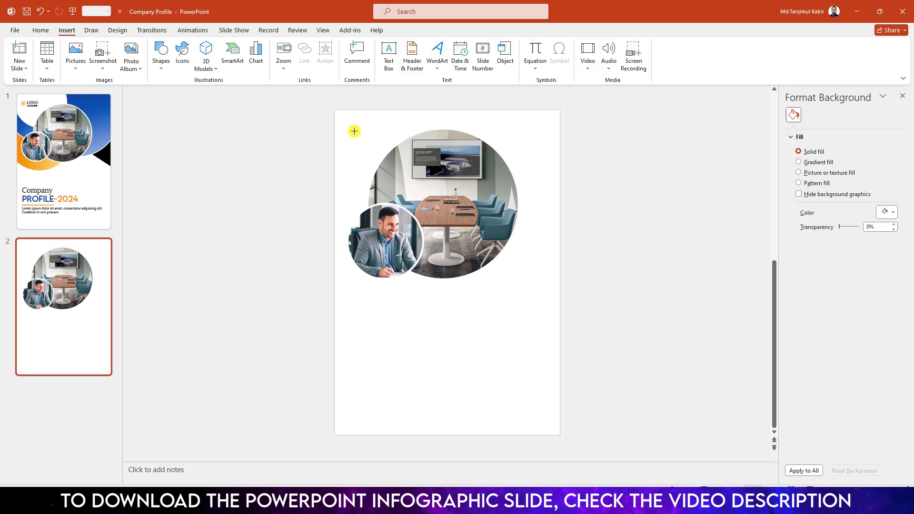
drag(321, 108, 428, 215)
drag(370, 162, 384, 165)
click(363, 45)
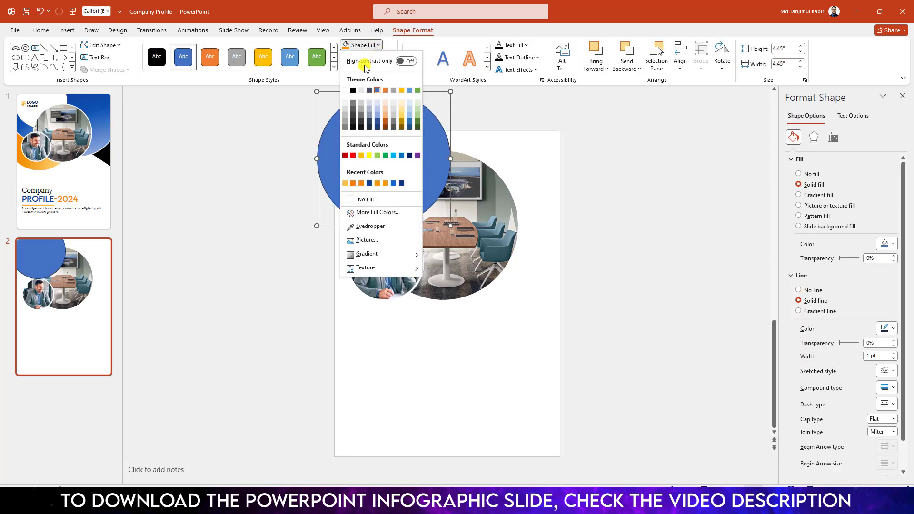
click(347, 87)
click(355, 57)
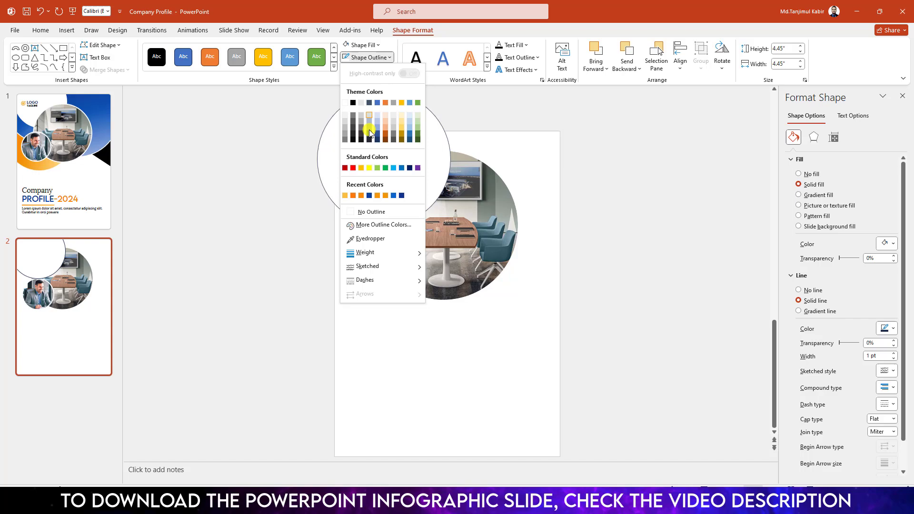
click(377, 213)
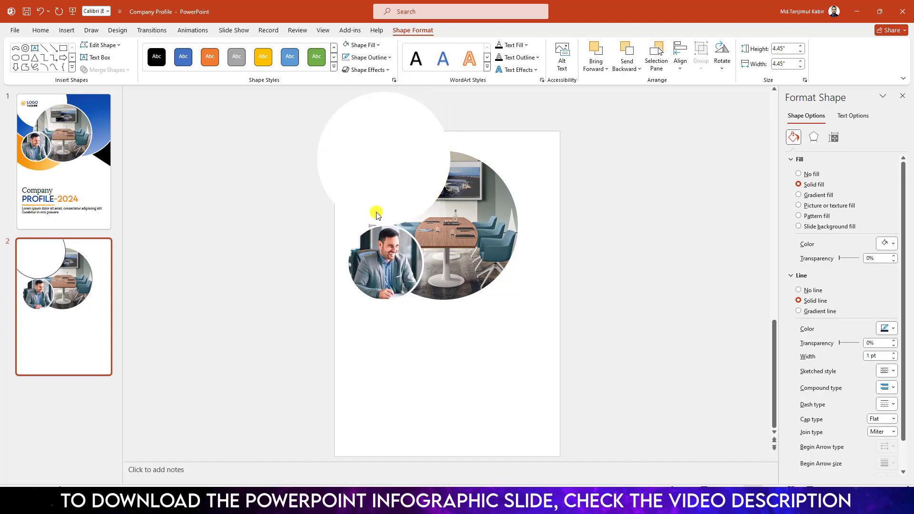
Send the white circle behind the photos and add a copy enlarged to 7.23 inches
right_click(373, 181)
click(411, 316)
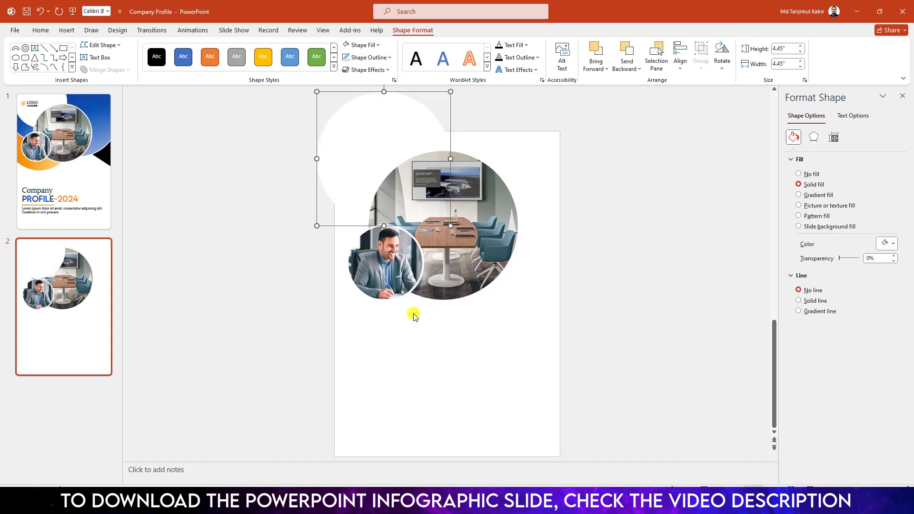
click(584, 200)
click(369, 143)
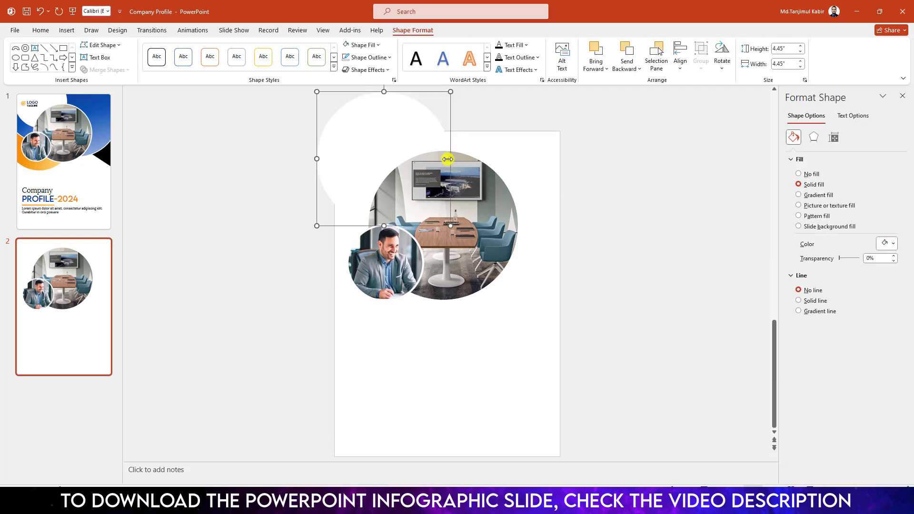
key(ctrl+z)
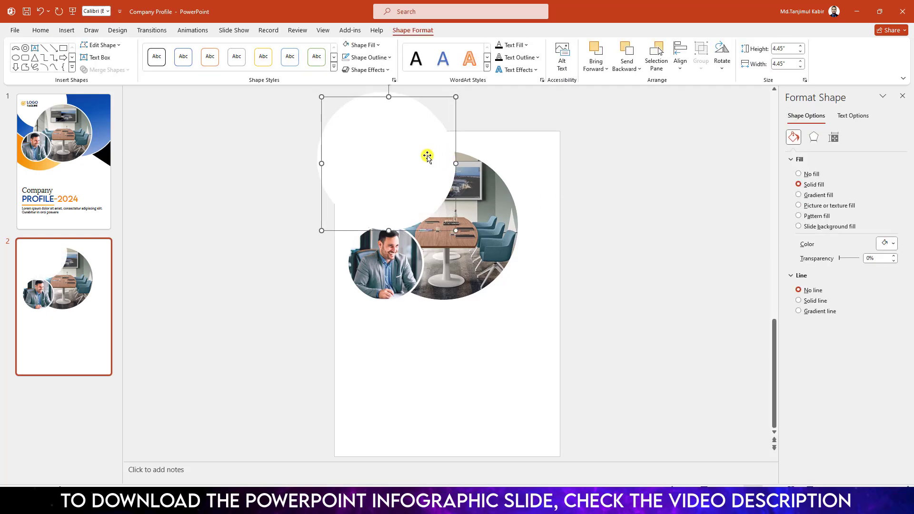
drag(457, 230, 539, 313)
Fill the 7.23-inch circle blue, move it up-right behind everything, and apply gradient fill
click(362, 45)
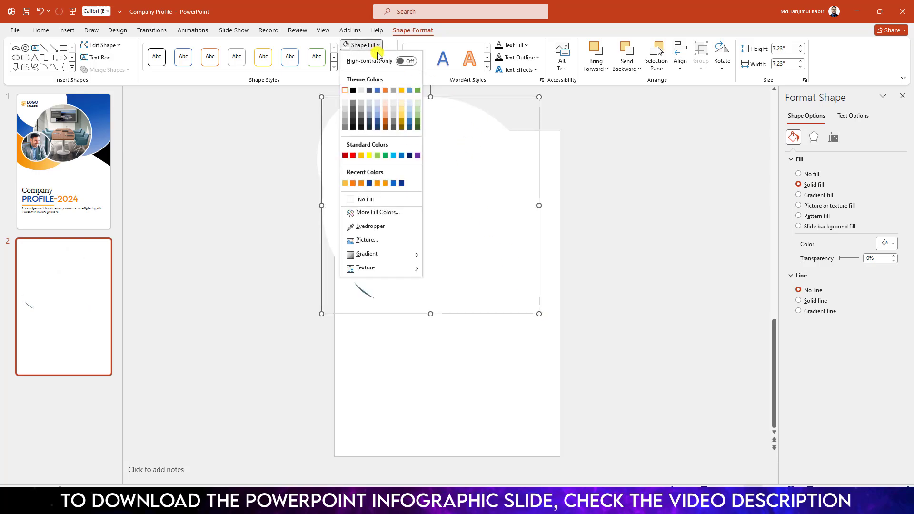
click(377, 90)
drag(422, 167, 503, 210)
right_click(499, 208)
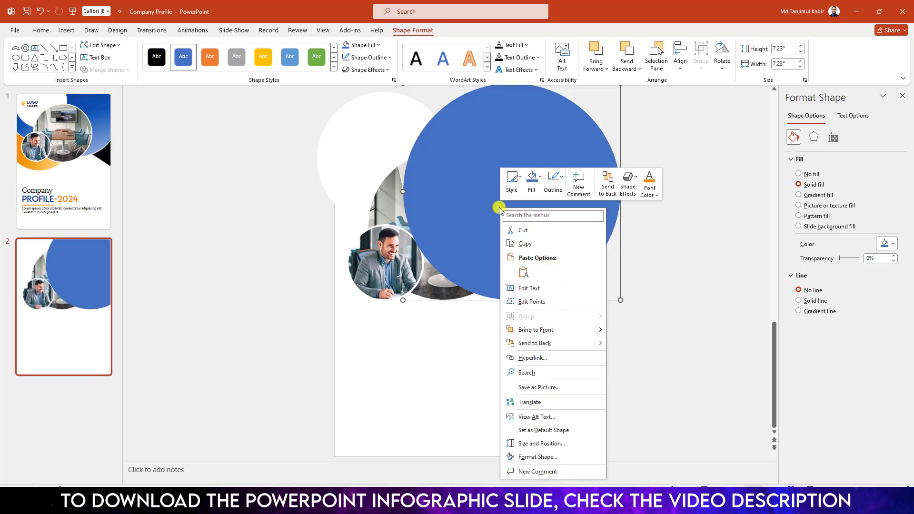
click(528, 340)
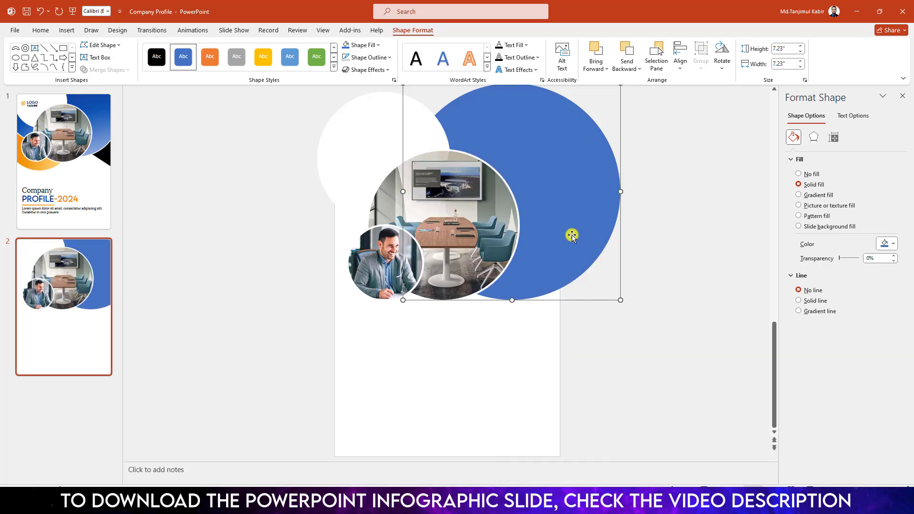
drag(572, 235, 542, 231)
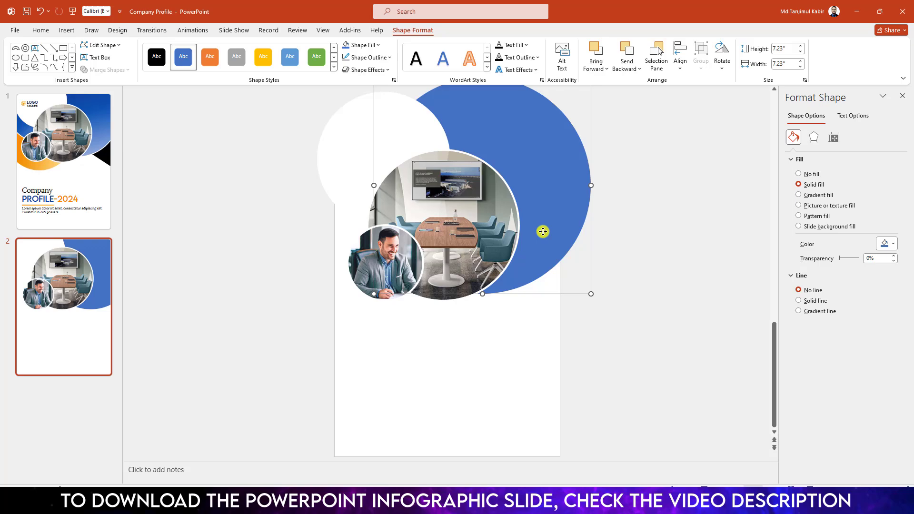
key(Escape)
click(577, 160)
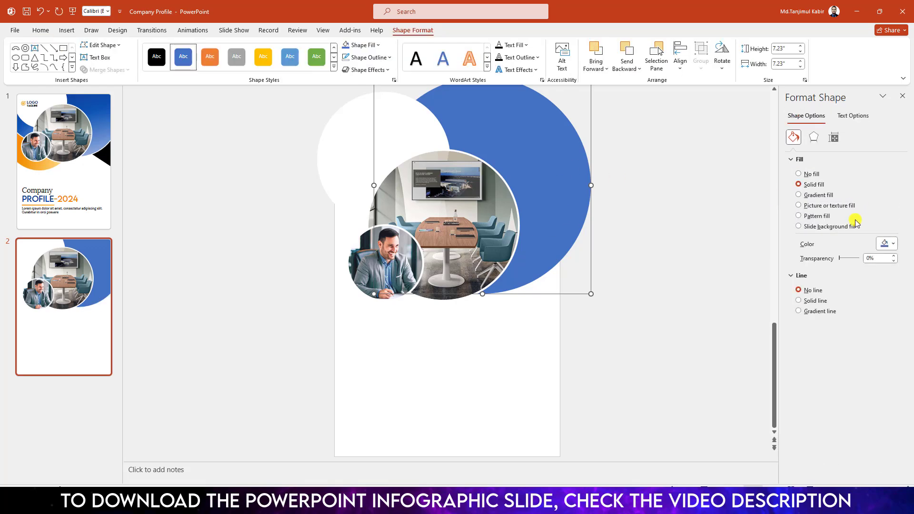
click(810, 195)
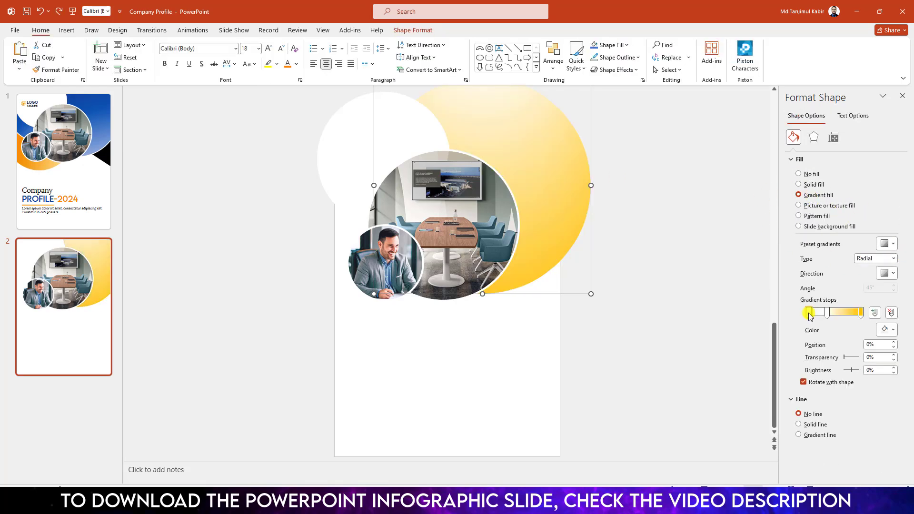
Set the first gradient stop to a custom bright blue and move the middle stop to 47%
click(894, 330)
click(872, 311)
click(185, 159)
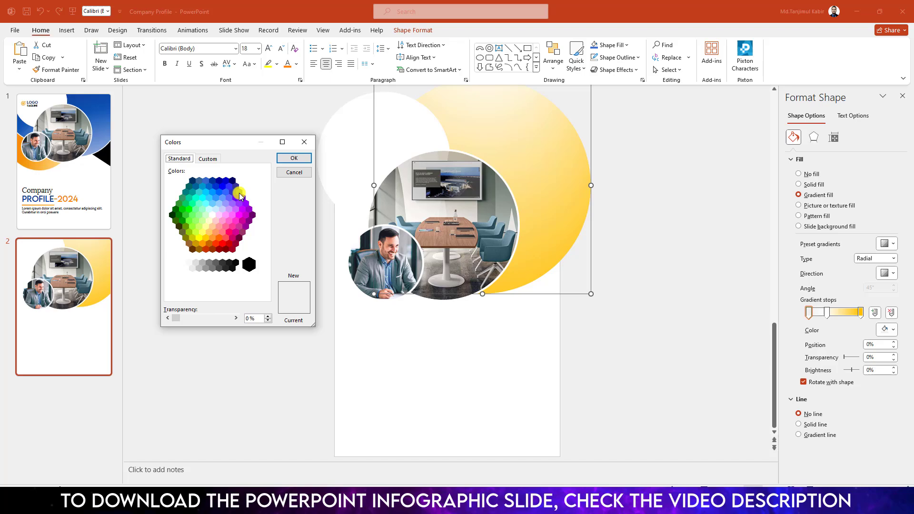
click(223, 185)
click(294, 158)
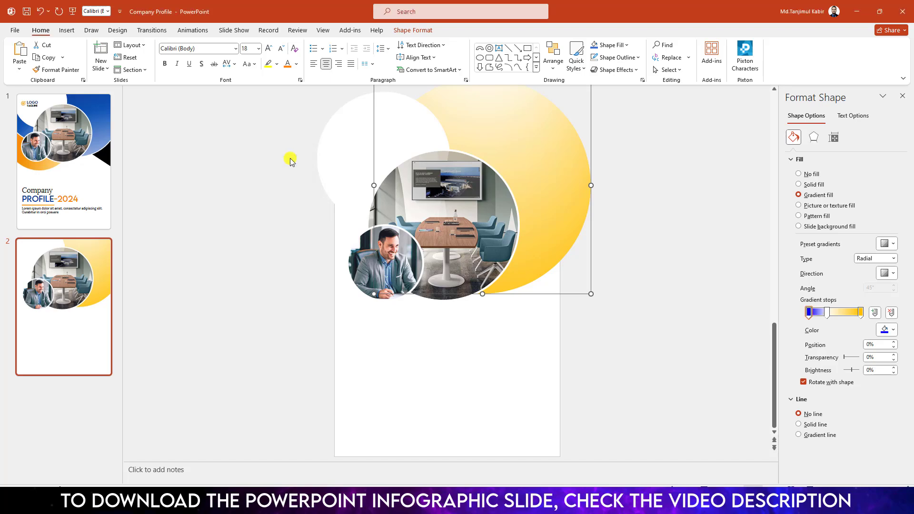
drag(828, 314, 834, 315)
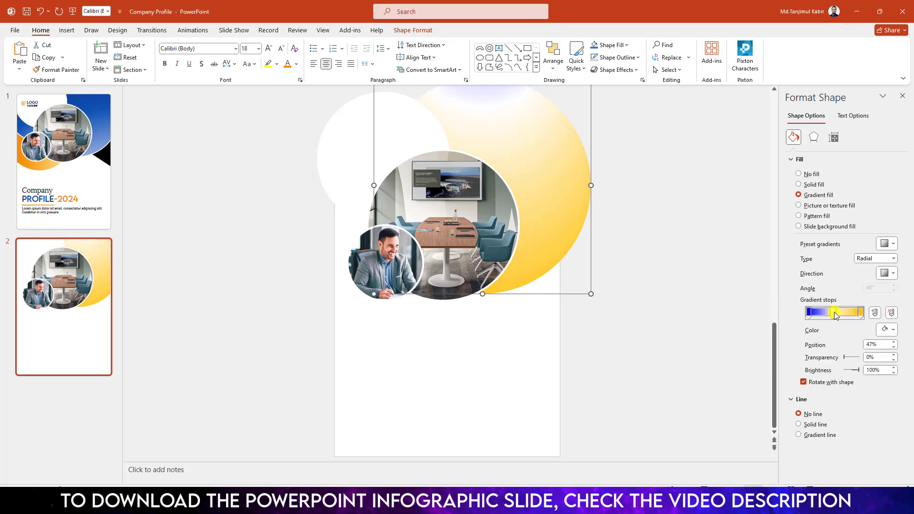
Make the middle stop blue and the last stop a darker blue shade
click(886, 329)
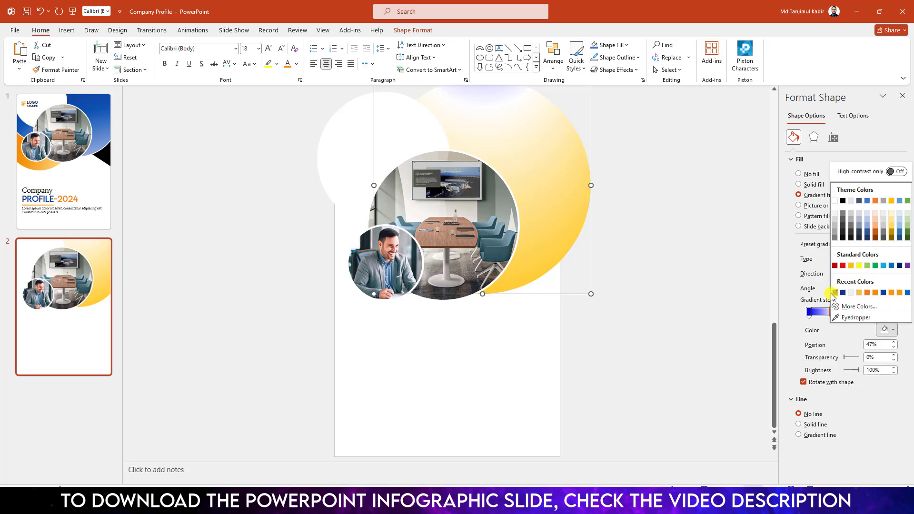
click(834, 292)
click(860, 312)
click(886, 328)
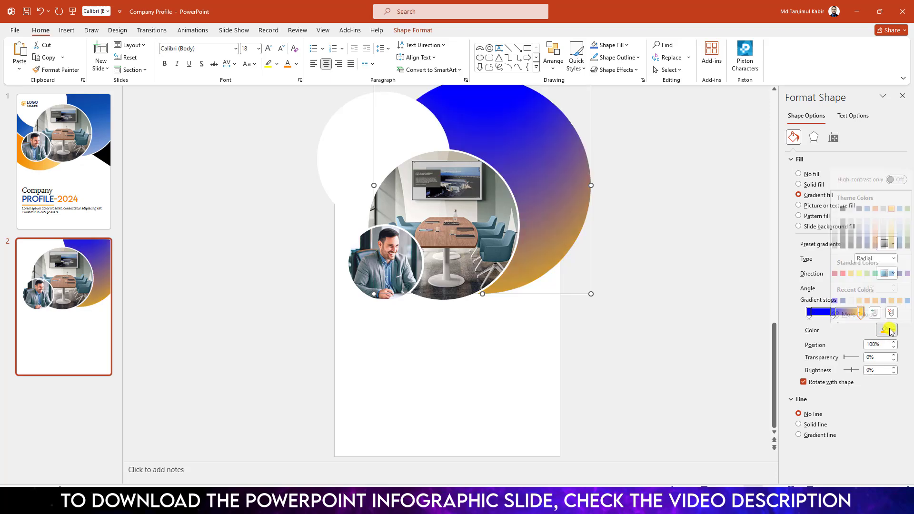
click(836, 293)
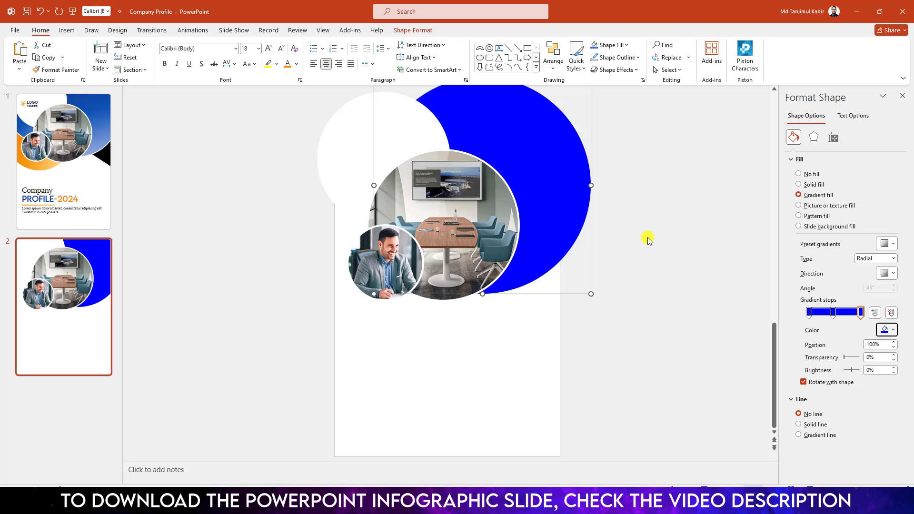
click(890, 329)
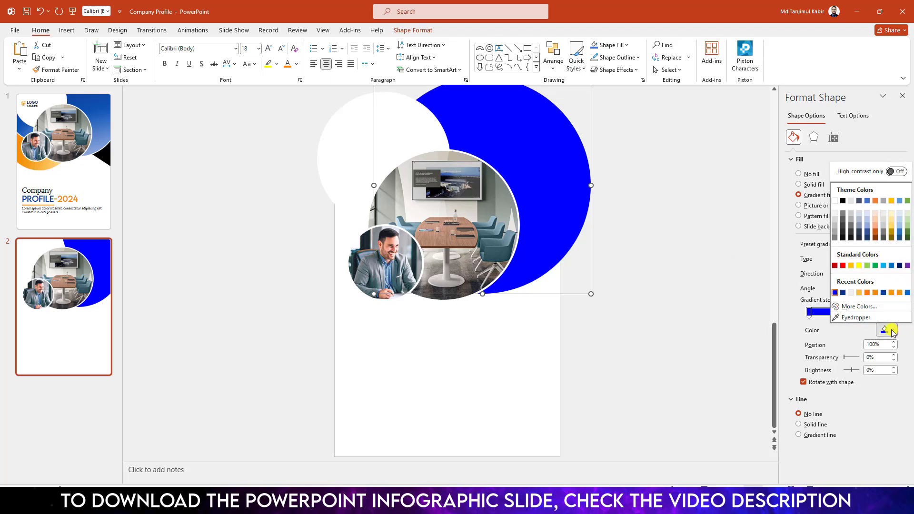
click(866, 231)
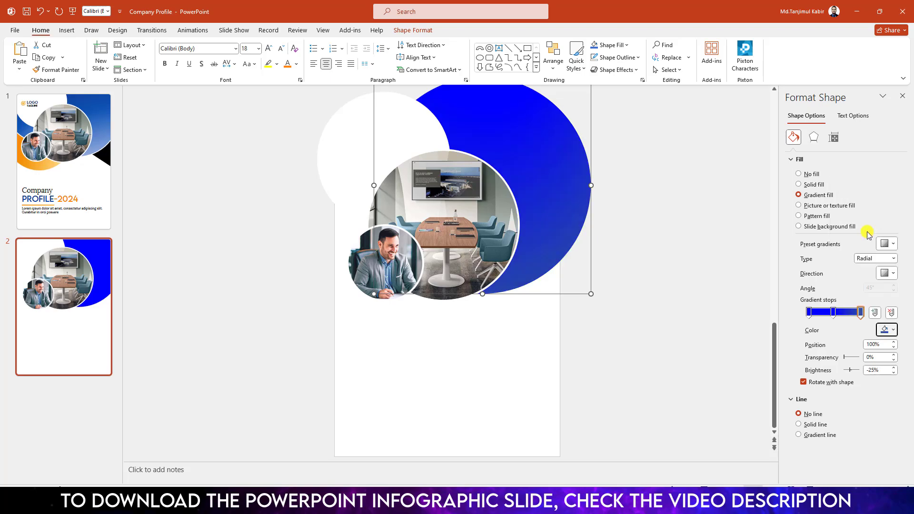
click(833, 312)
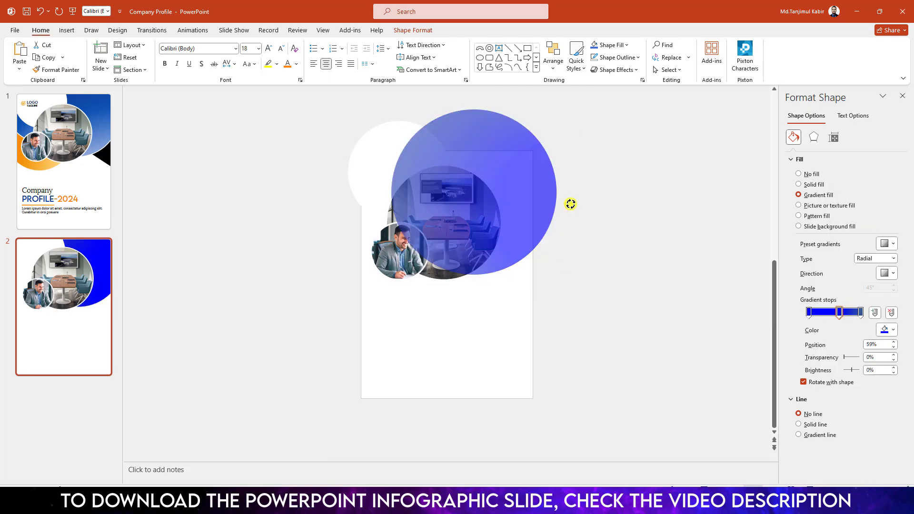
Put the middle stop at 44%, make the last stop light blue, and rotate the circle
drag(571, 202, 573, 200)
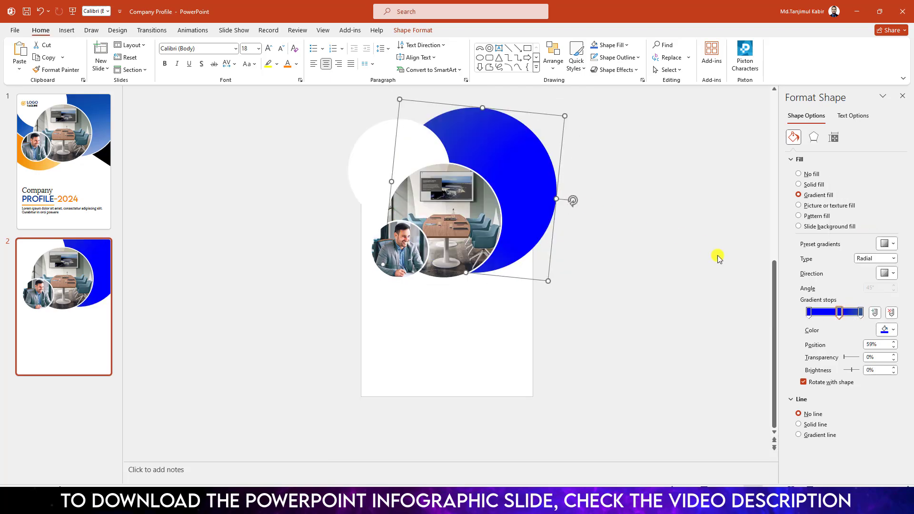
drag(835, 314, 828, 315)
click(861, 312)
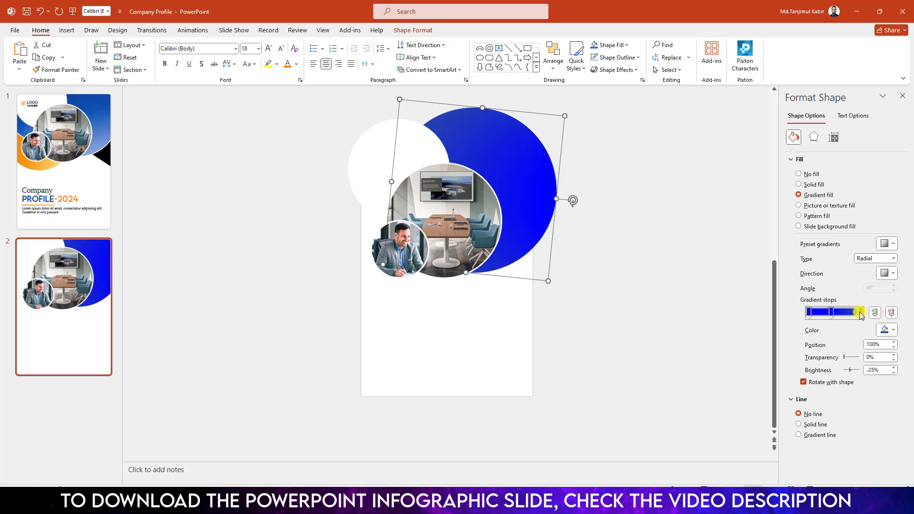
click(891, 332)
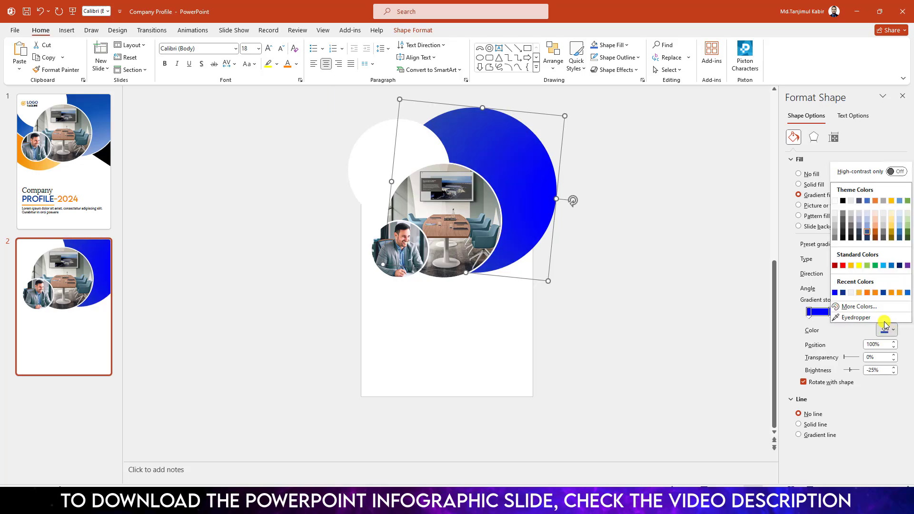
click(866, 214)
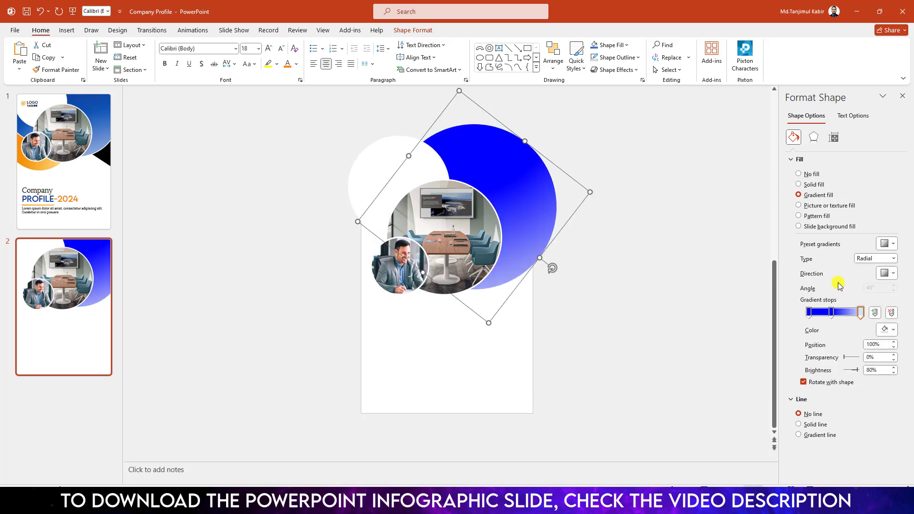
drag(551, 267, 538, 282)
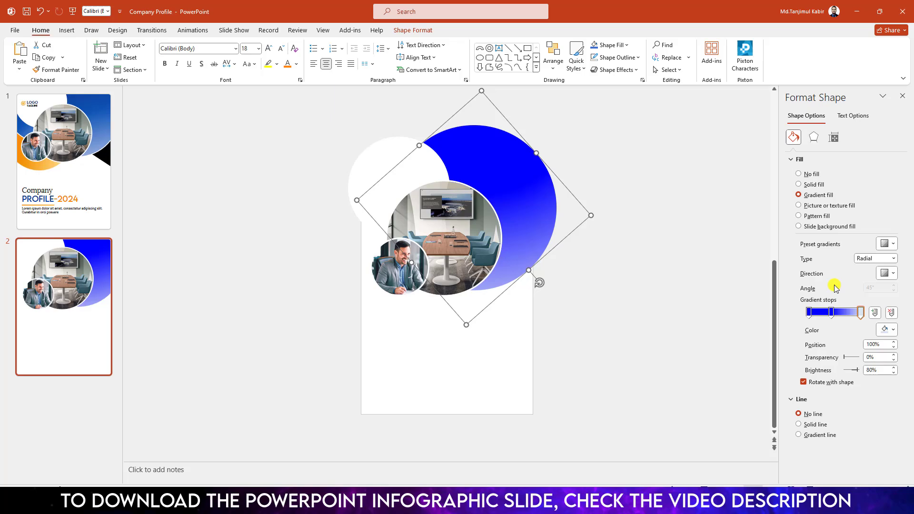
click(628, 259)
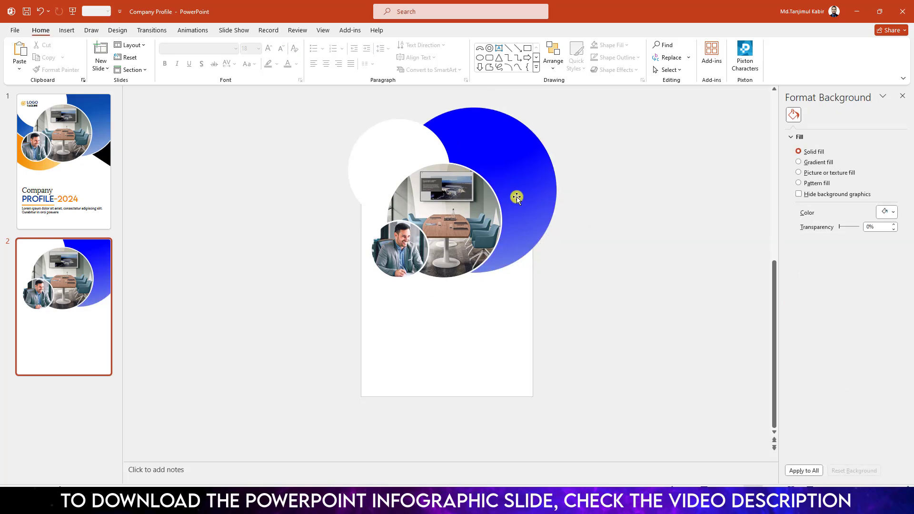
click(518, 187)
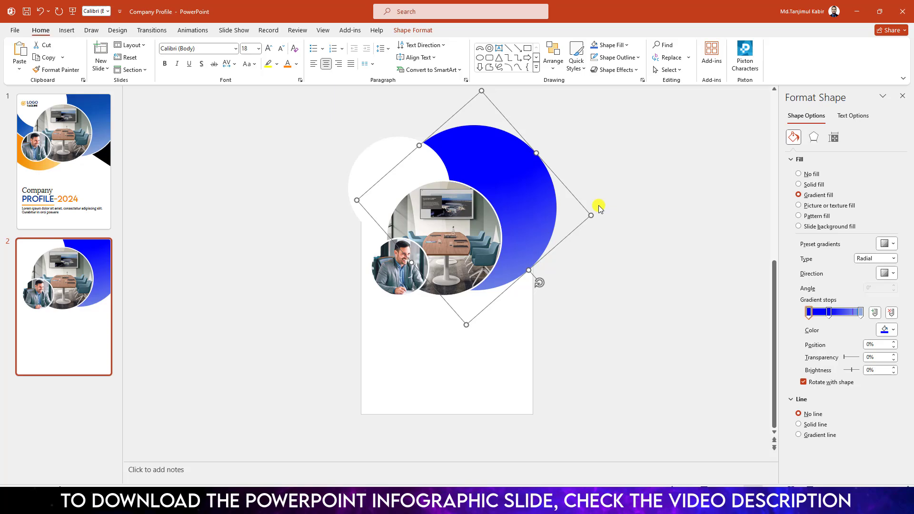
Duplicate the blue gradient circle, shrink it, and place it left behind the photo circles
key(ctrl+shift+bracketright)
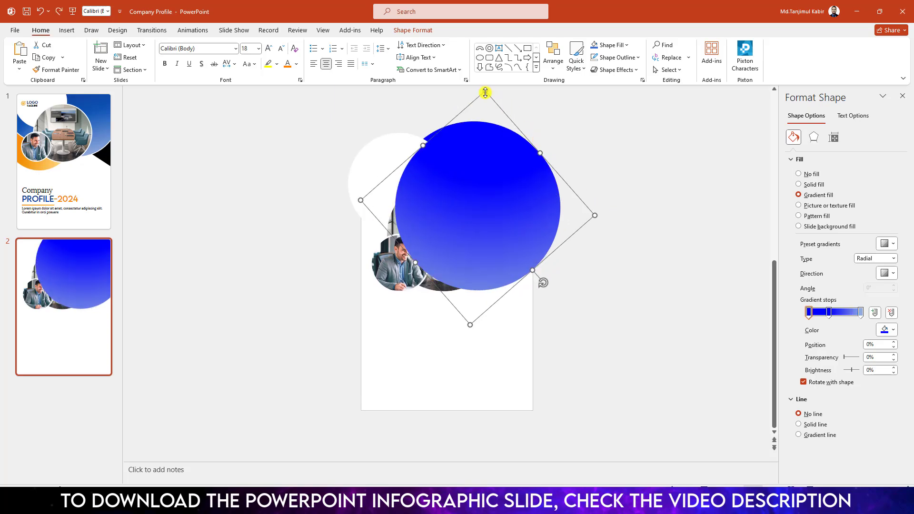
drag(485, 92, 487, 130)
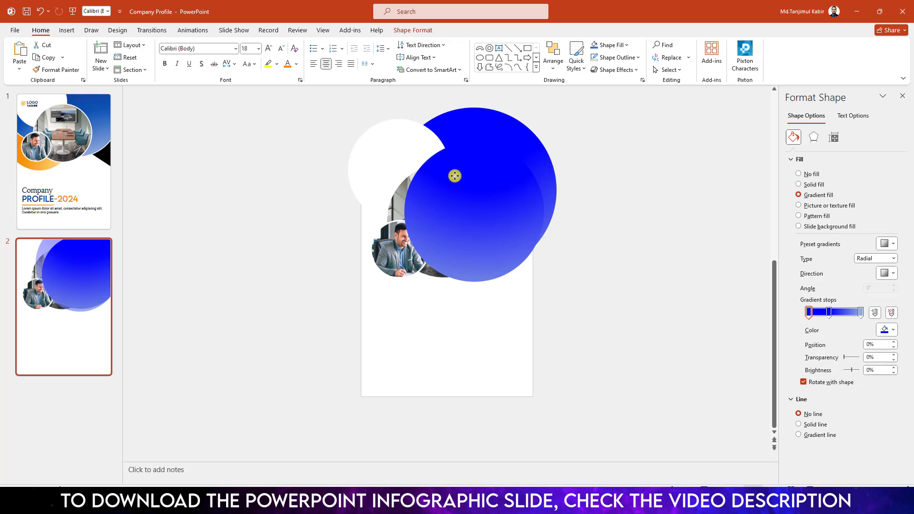
drag(454, 175, 411, 168)
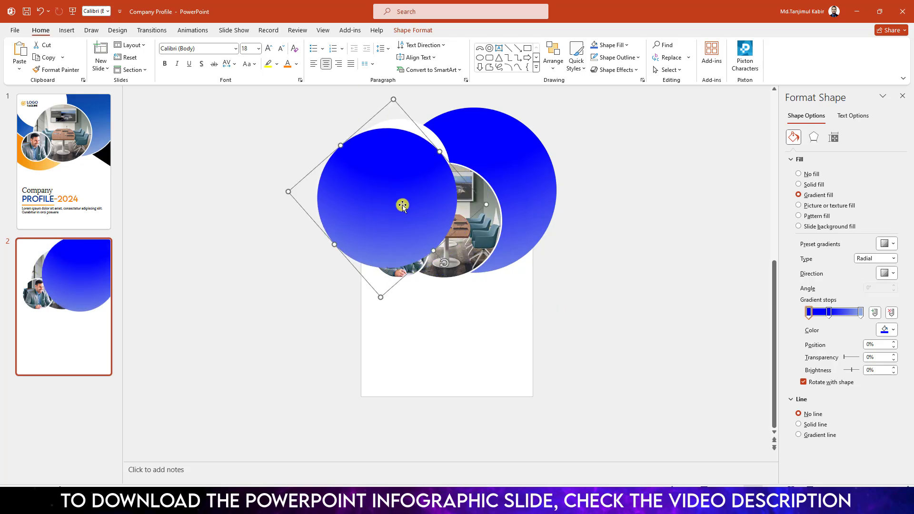
right_click(405, 207)
click(440, 338)
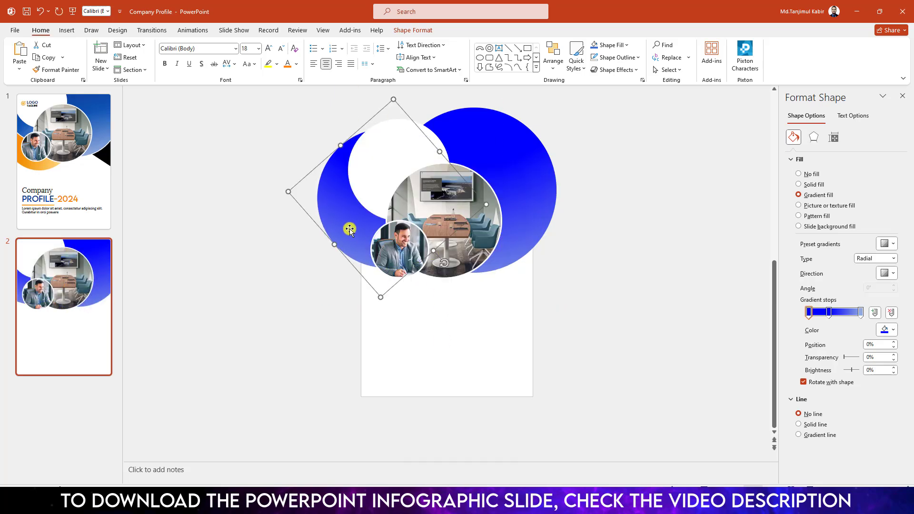
drag(349, 229, 359, 200)
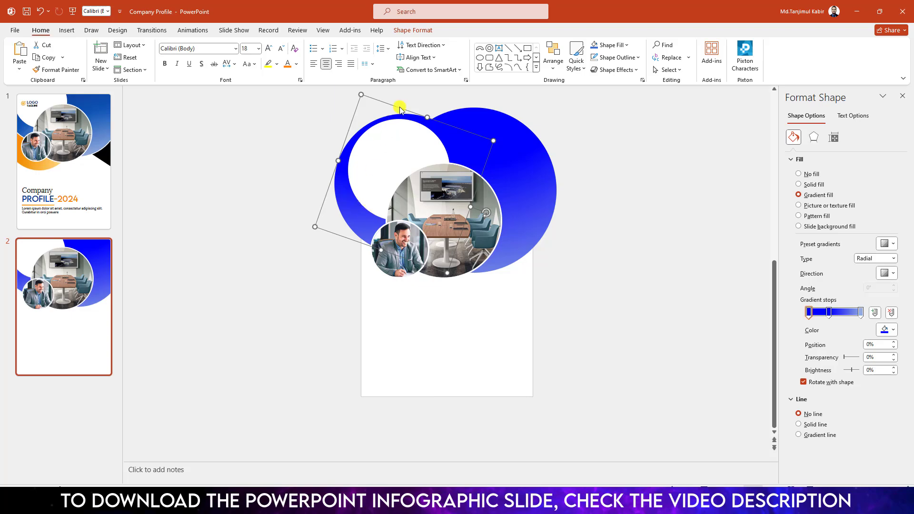
Give the circle copy a thick white outline
click(409, 31)
click(373, 58)
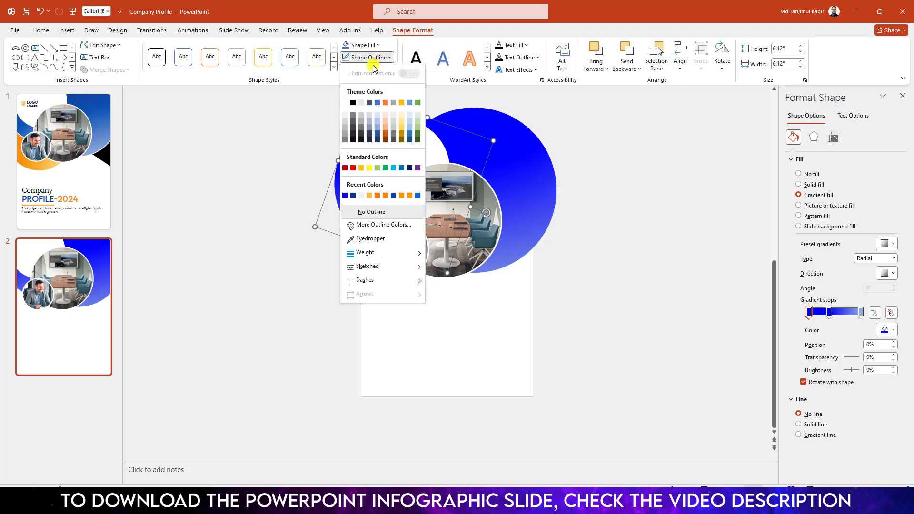
click(345, 102)
click(373, 57)
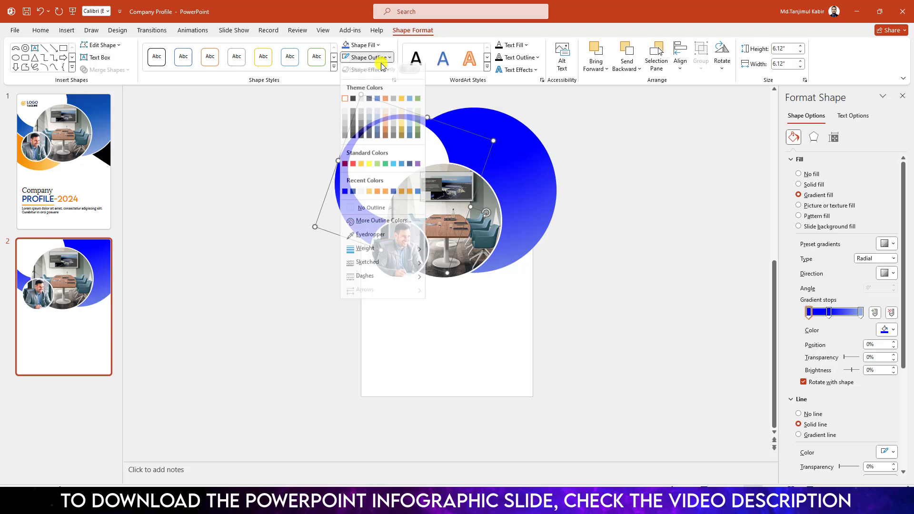
mouse_move(393, 257)
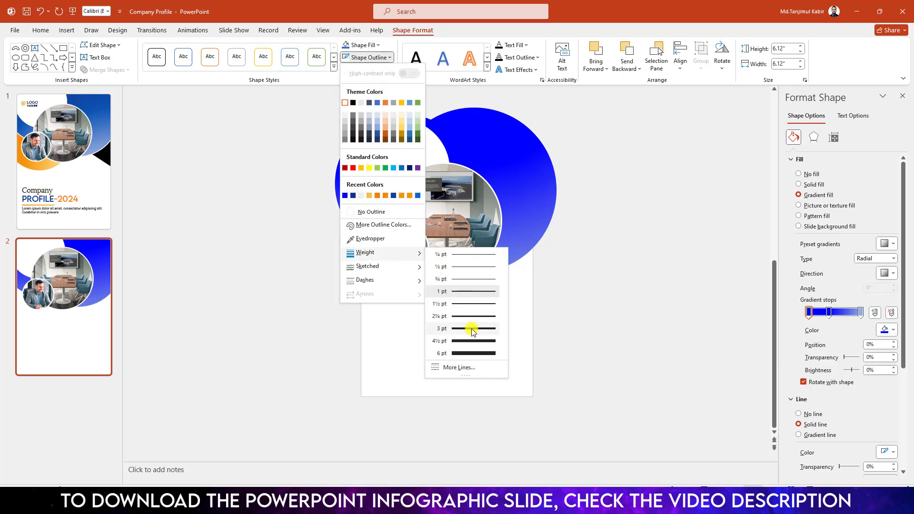
click(469, 340)
Move the outlined circle down to the lower left and send it behind everything
click(475, 286)
click(350, 230)
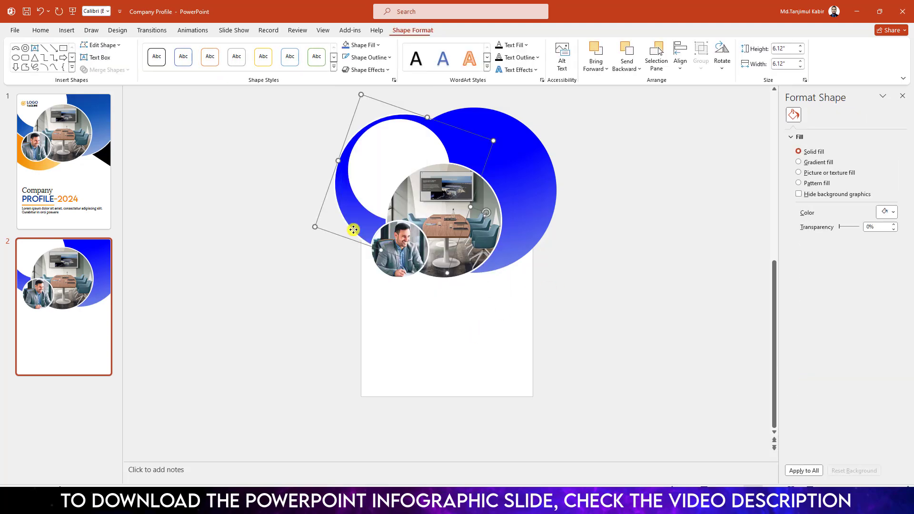
drag(351, 229, 355, 231)
drag(393, 202, 361, 271)
right_click(365, 240)
click(401, 356)
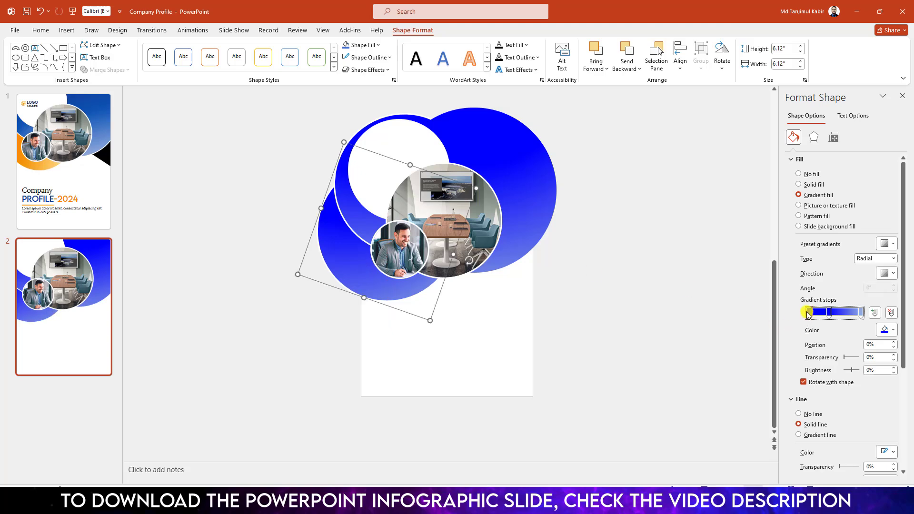
Recolour its gradient stops orange, orange and light orange, with the middle stop at 47%
click(807, 313)
click(889, 329)
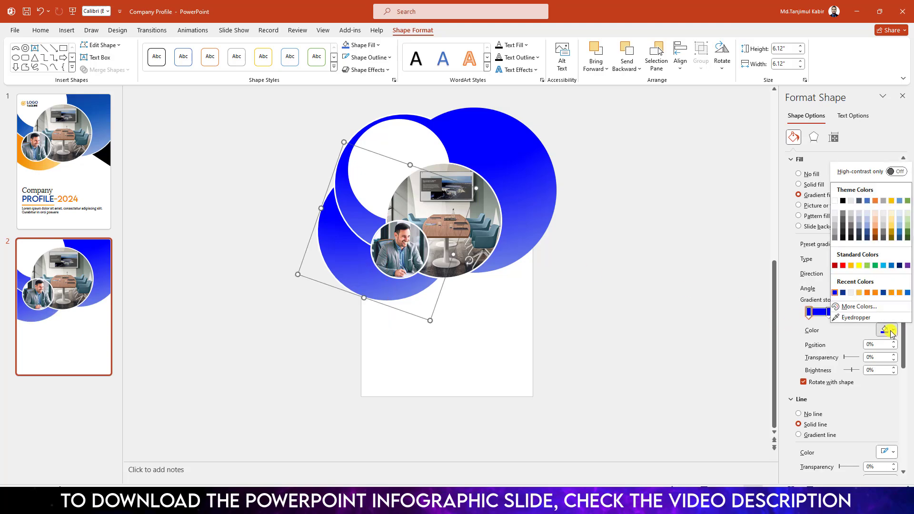
click(867, 293)
click(832, 313)
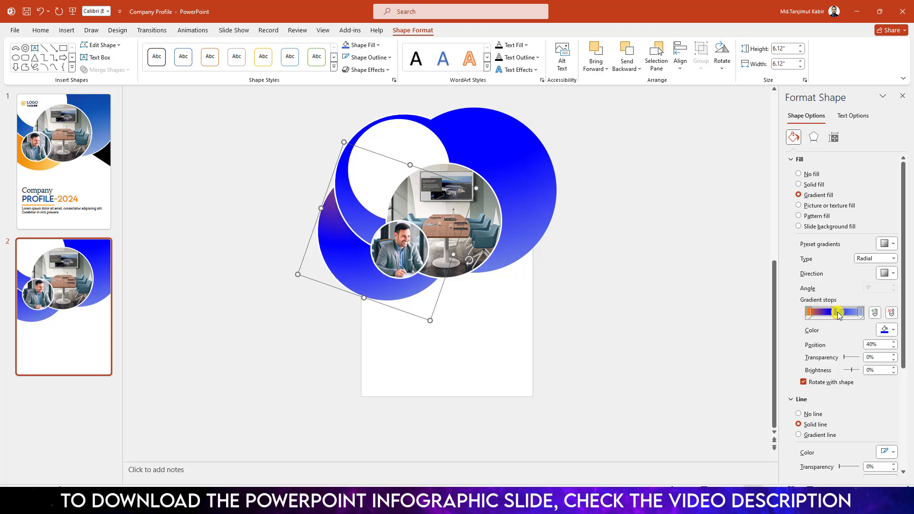
click(886, 329)
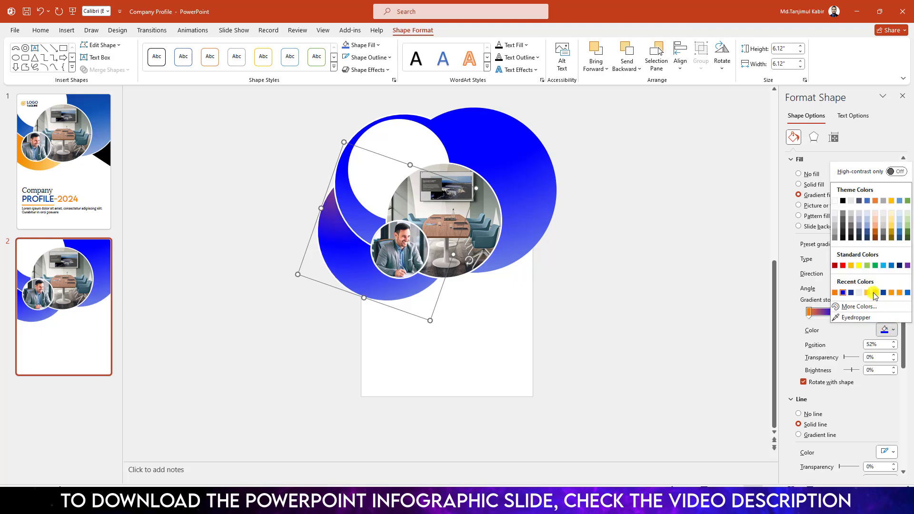
click(875, 292)
click(858, 313)
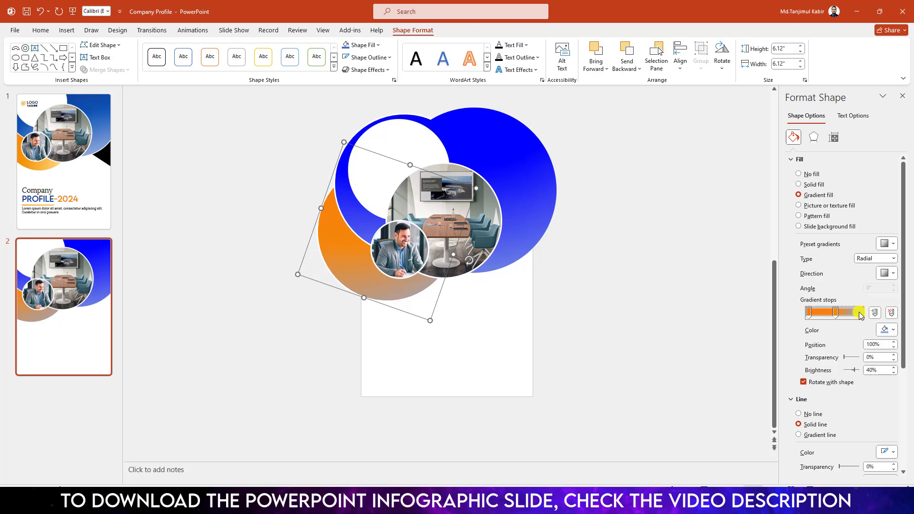
click(886, 330)
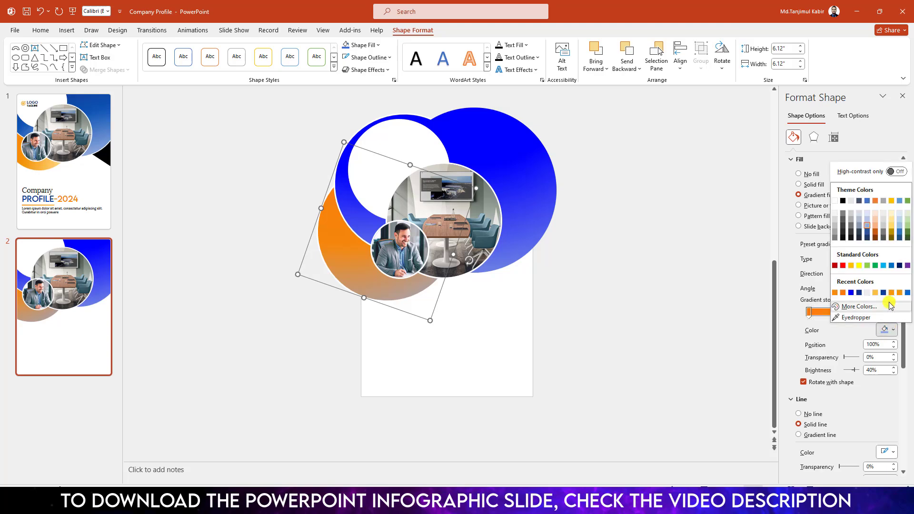
click(875, 214)
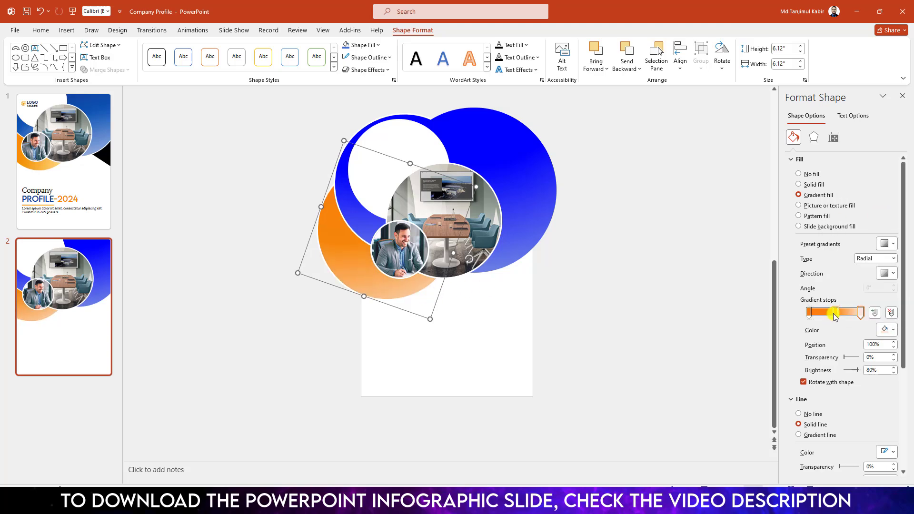
drag(835, 313, 831, 314)
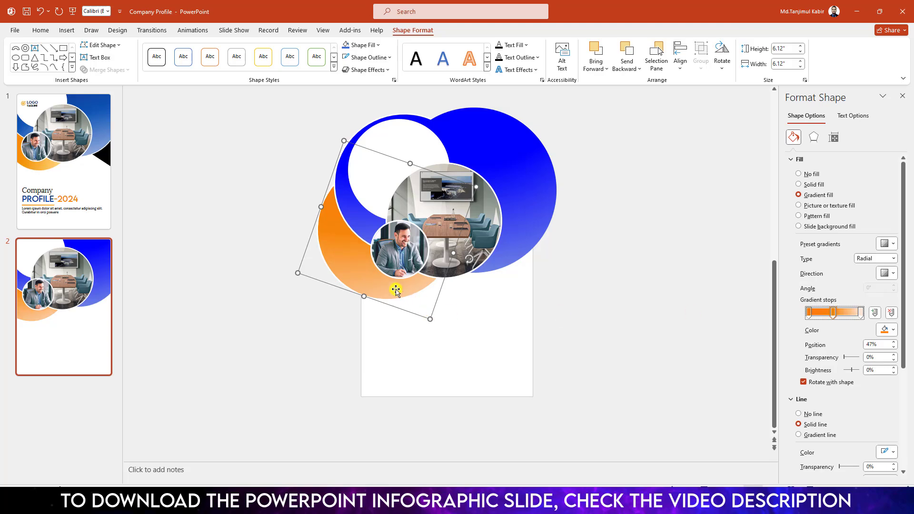
Draw a tilted square and tuck it behind the blue circle's lower-right edge
click(600, 303)
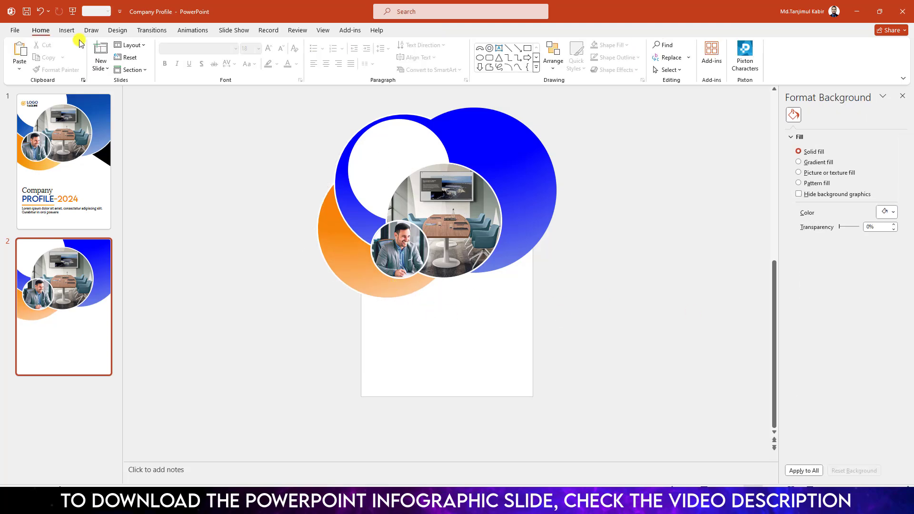
click(67, 30)
click(162, 66)
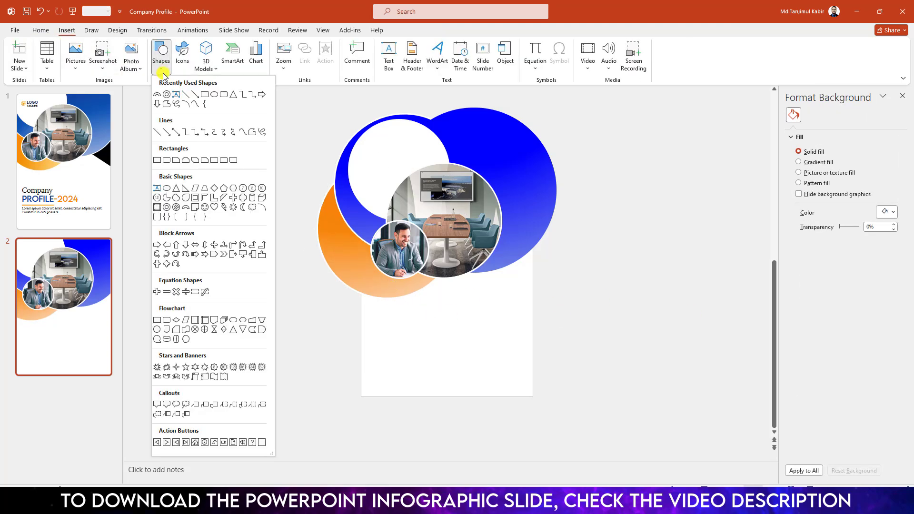
click(195, 94)
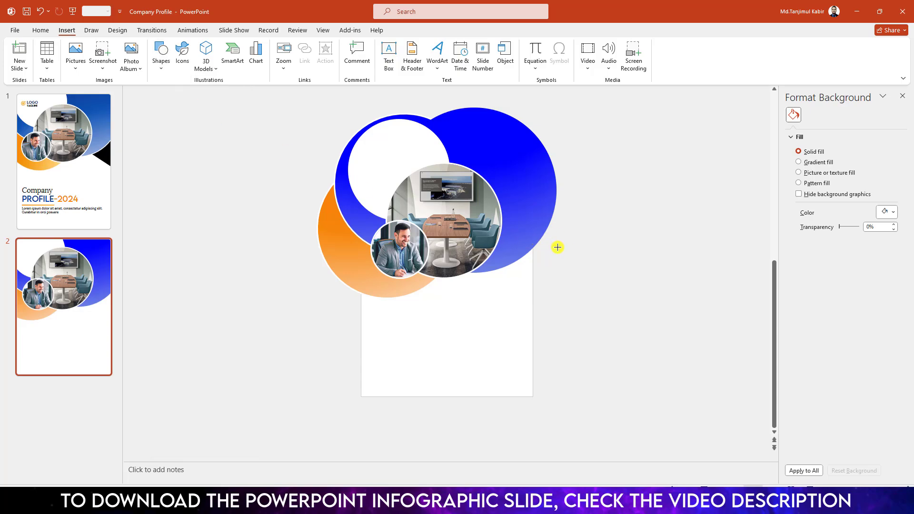
drag(557, 247, 613, 307)
drag(589, 233, 609, 240)
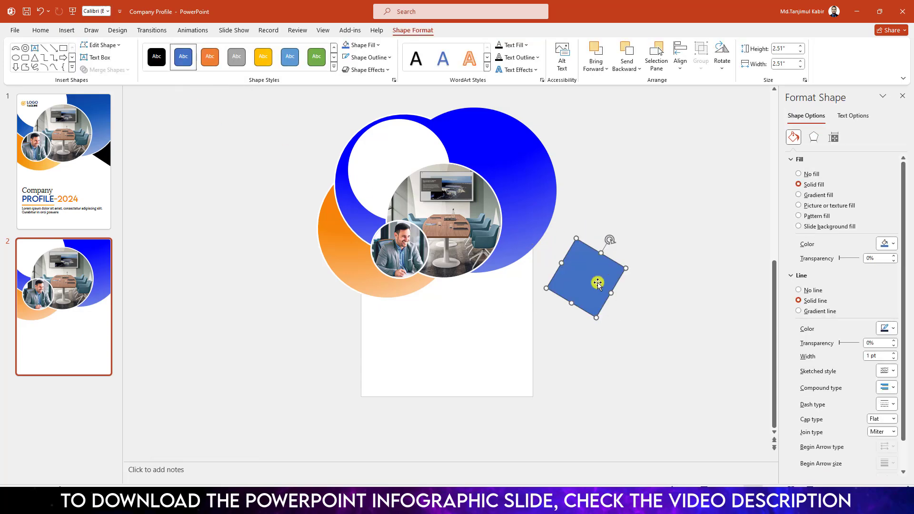
drag(597, 282, 540, 261)
right_click(539, 261)
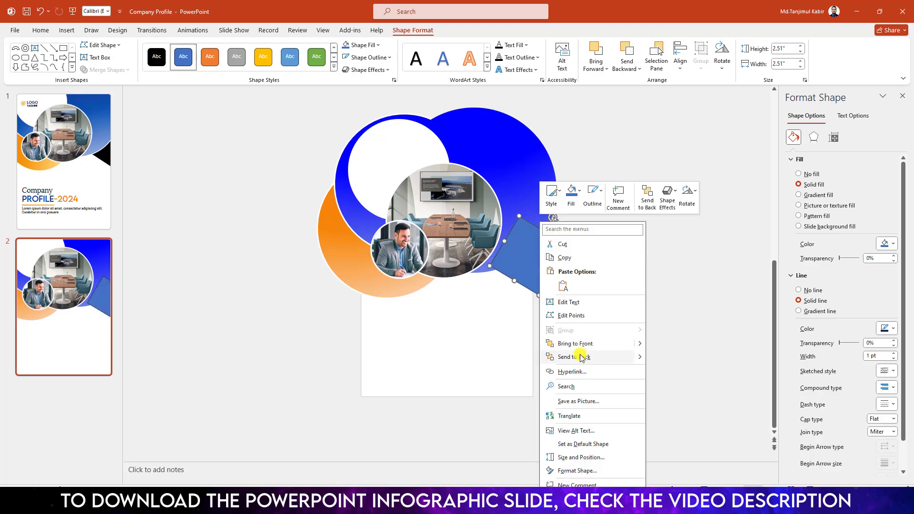
click(580, 357)
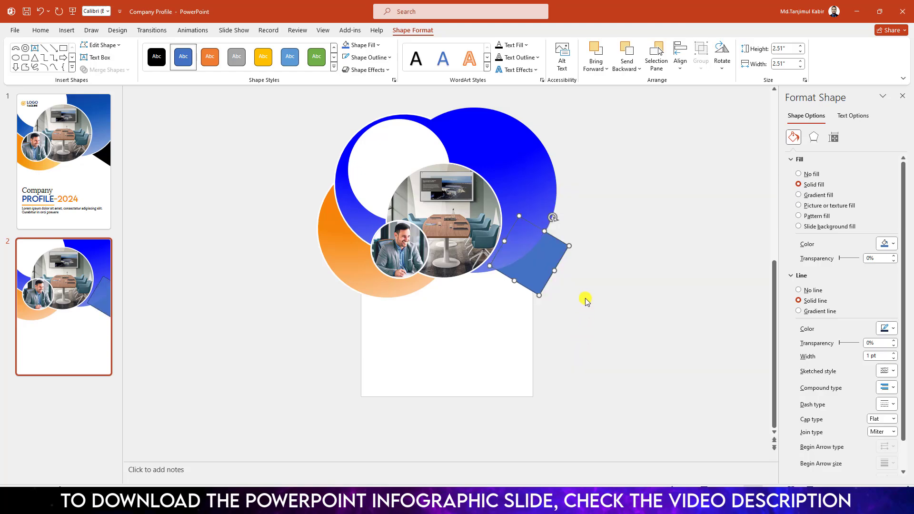
Fill the square black and remove its outline
click(367, 50)
click(352, 91)
click(372, 57)
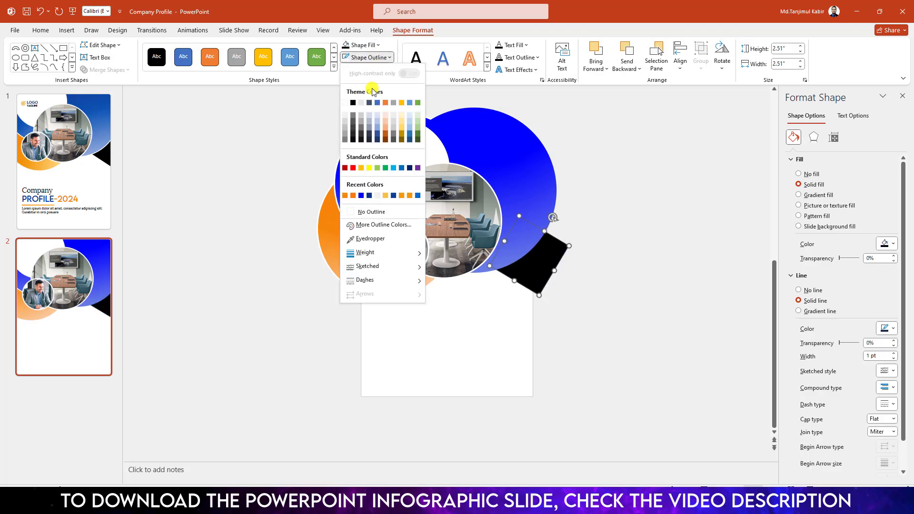
click(370, 212)
click(693, 193)
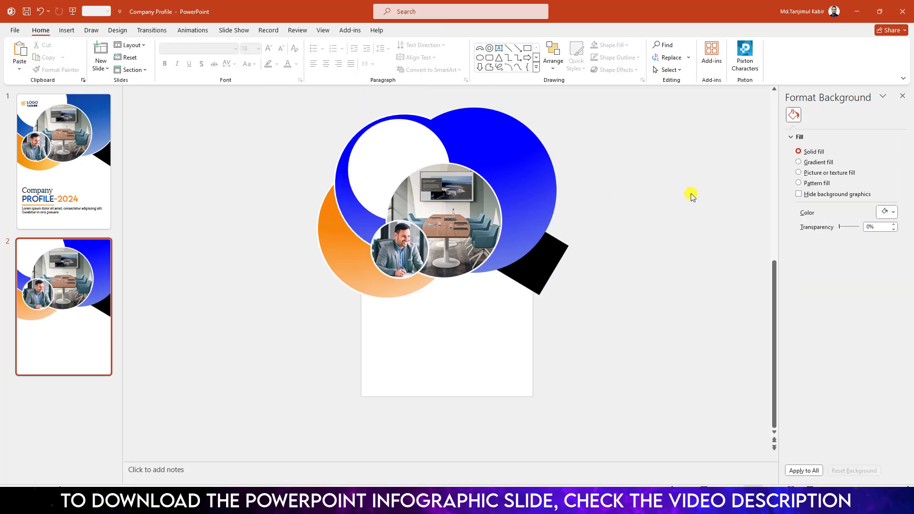
Outline the overlapping circles in white at 4½ pt weight
click(545, 197)
click(388, 58)
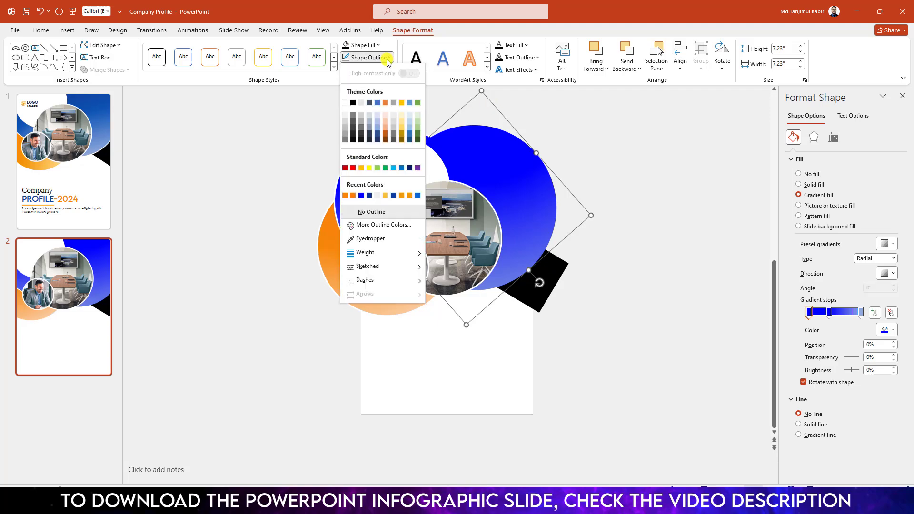
click(345, 102)
click(369, 57)
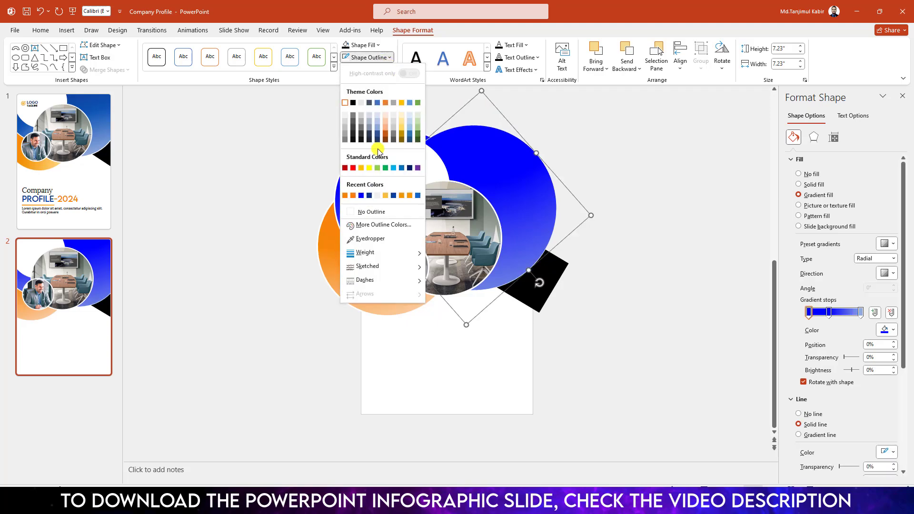
mouse_move(377, 255)
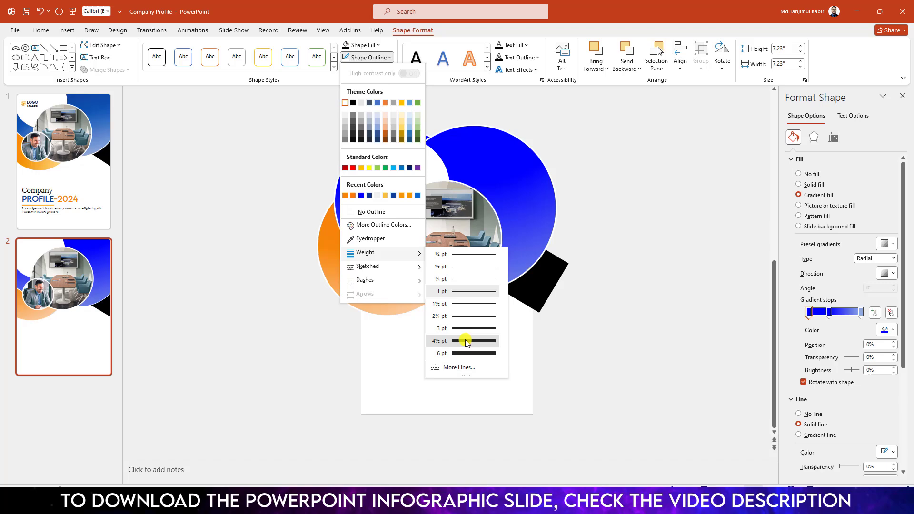
click(465, 343)
click(627, 278)
click(66, 31)
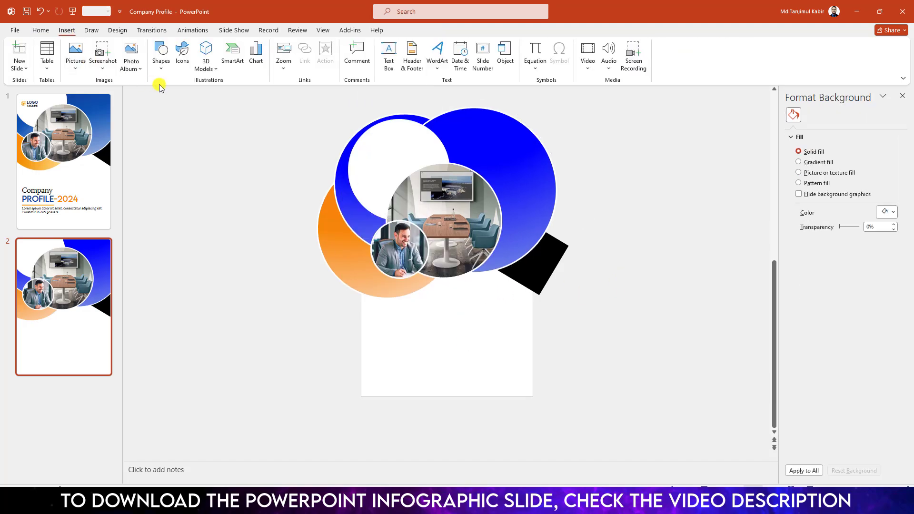
Draw a small text box on the white circle holding LOGO and a TAGLINE line
click(160, 66)
click(176, 95)
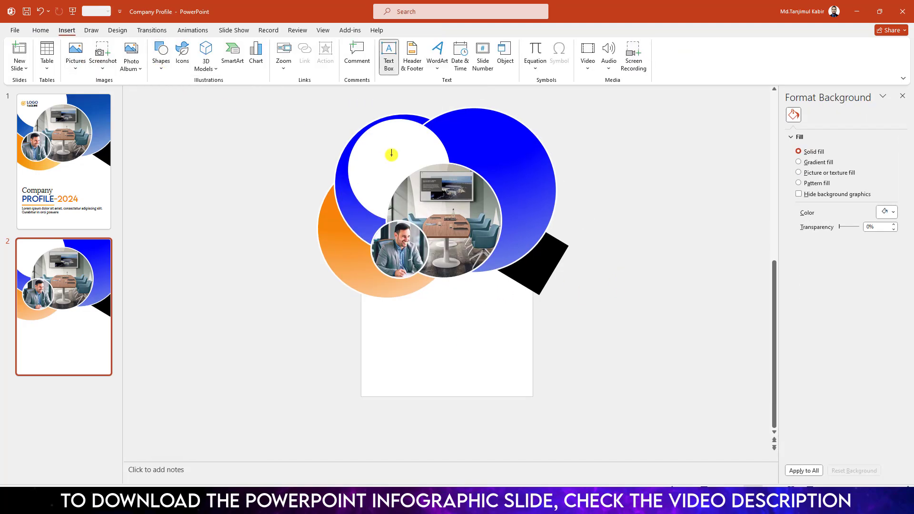
drag(377, 156, 401, 168)
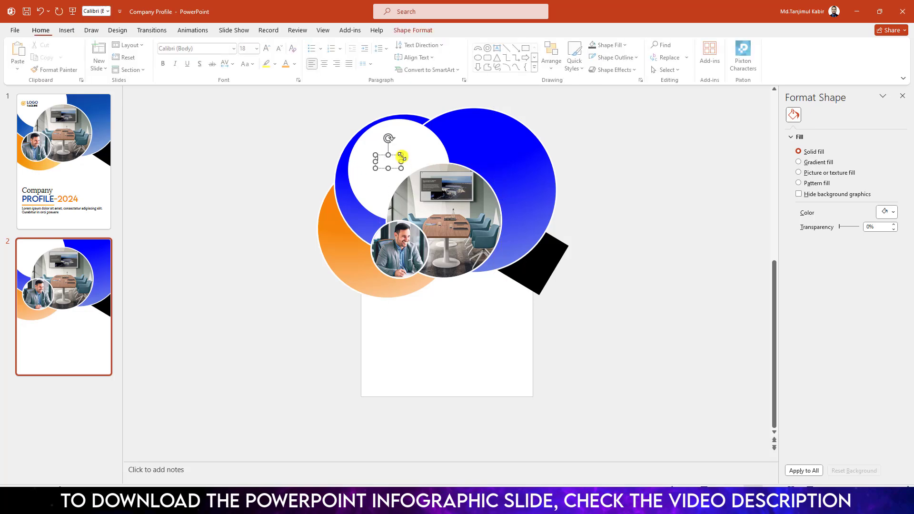
scroll(402, 157, up, 2)
text(LO)
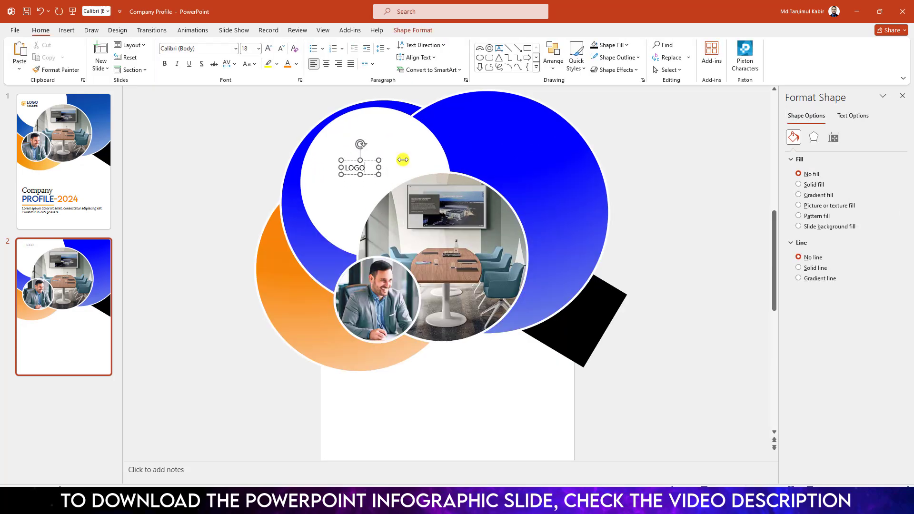
text(GO)
key(Return)
Set LOGO in bold blue LEMON MILK
double_click(358, 167)
click(214, 48)
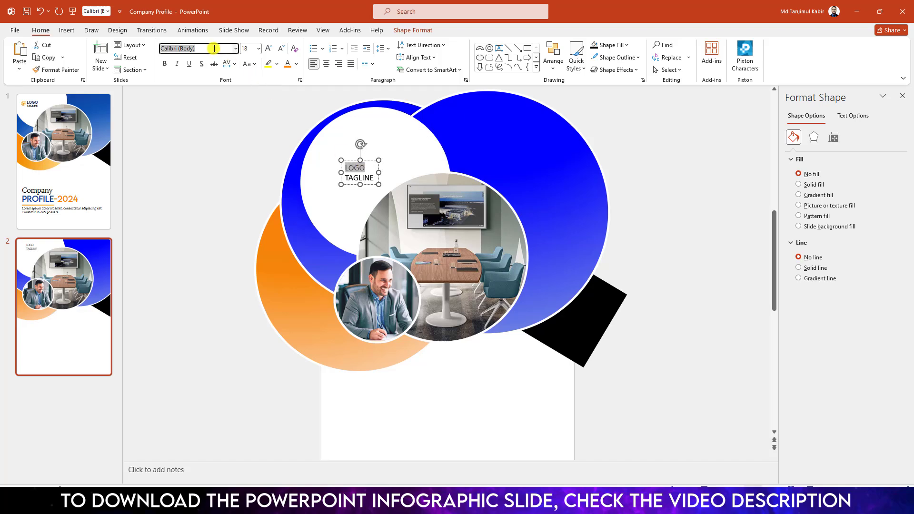
text(LEMON MILK)
key(Return)
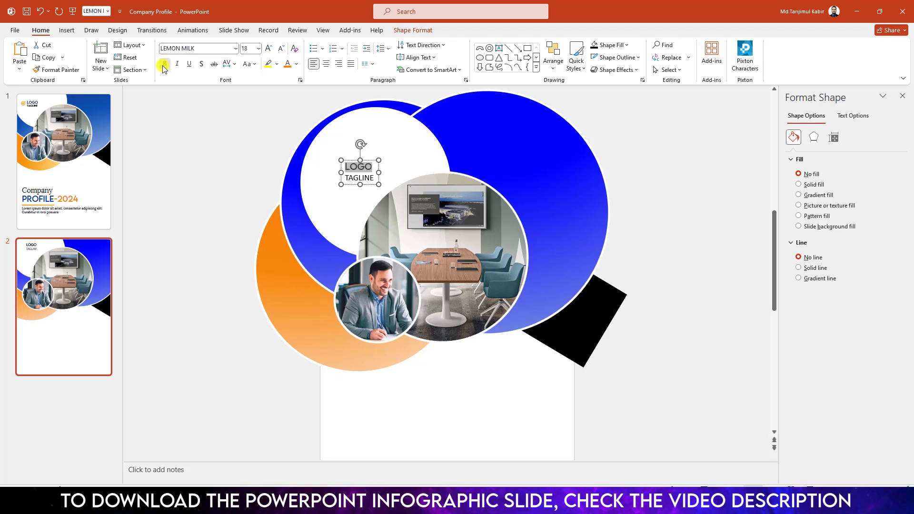
click(297, 64)
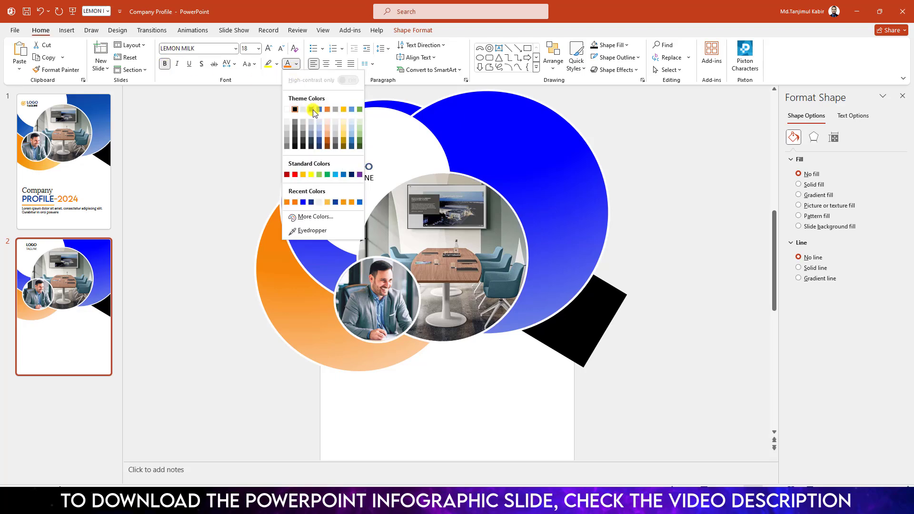
click(332, 161)
Recolour the TAGLINE text
double_click(361, 179)
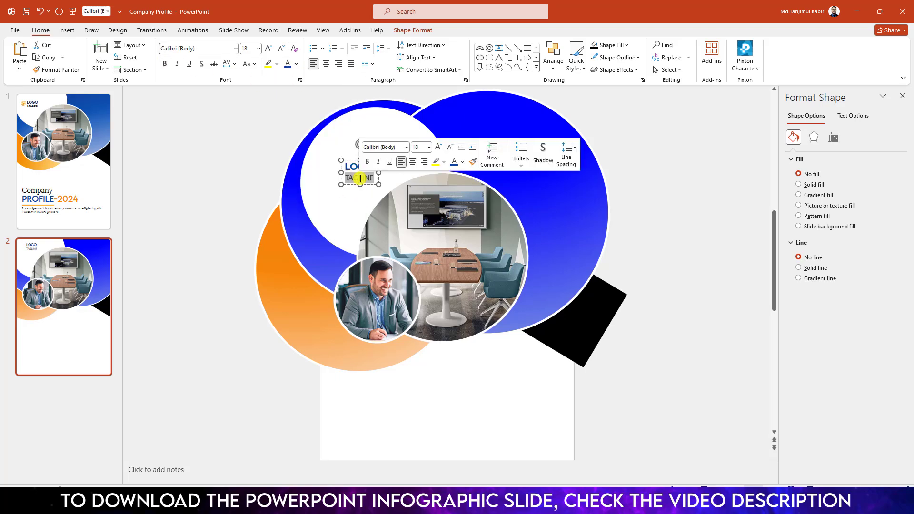
click(297, 67)
click(320, 149)
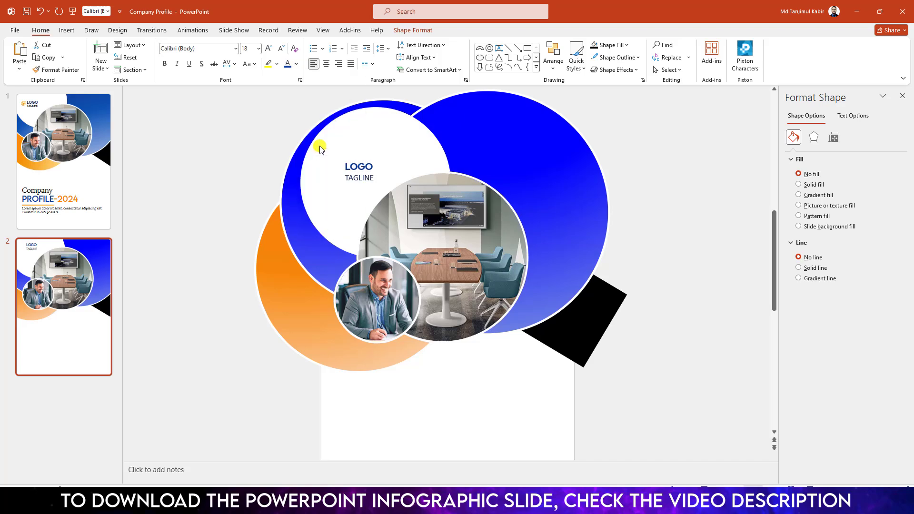
double_click(368, 176)
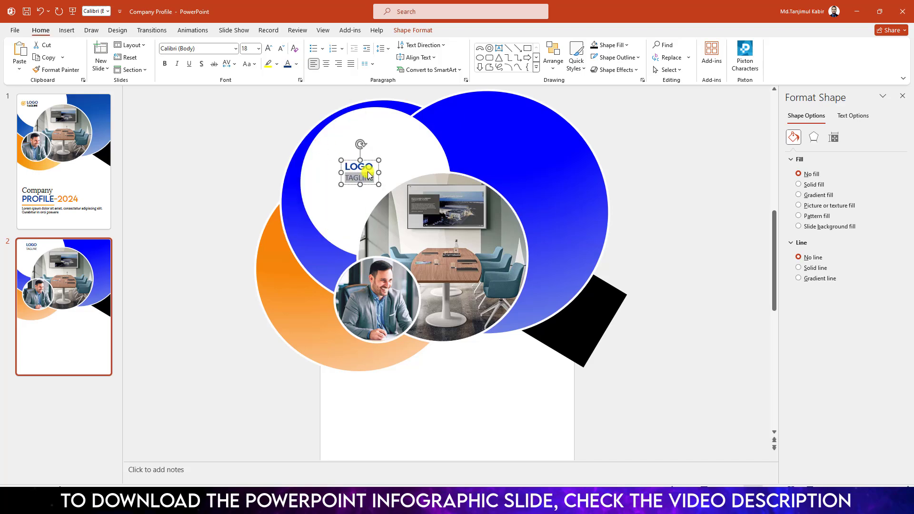
click(66, 31)
Insert the target icon, fill it orange, and shrink it to 0.62" beside LOGO
click(181, 58)
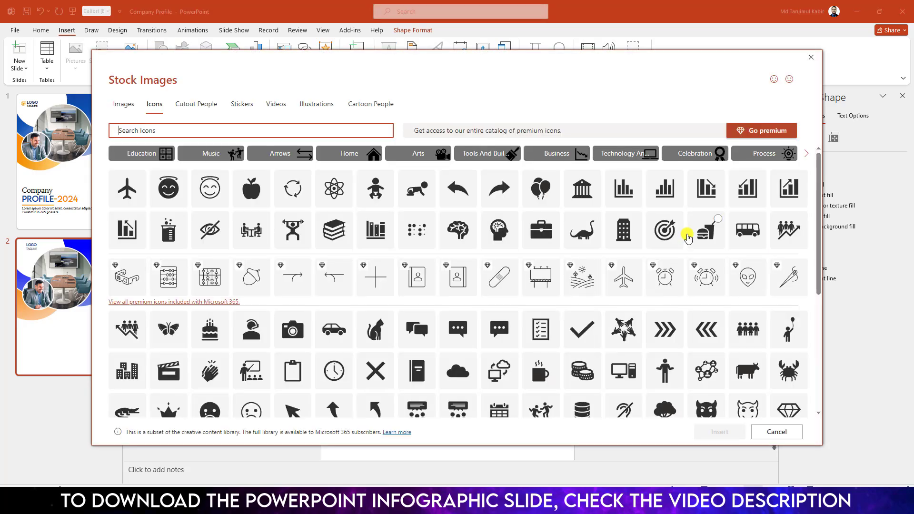
click(664, 229)
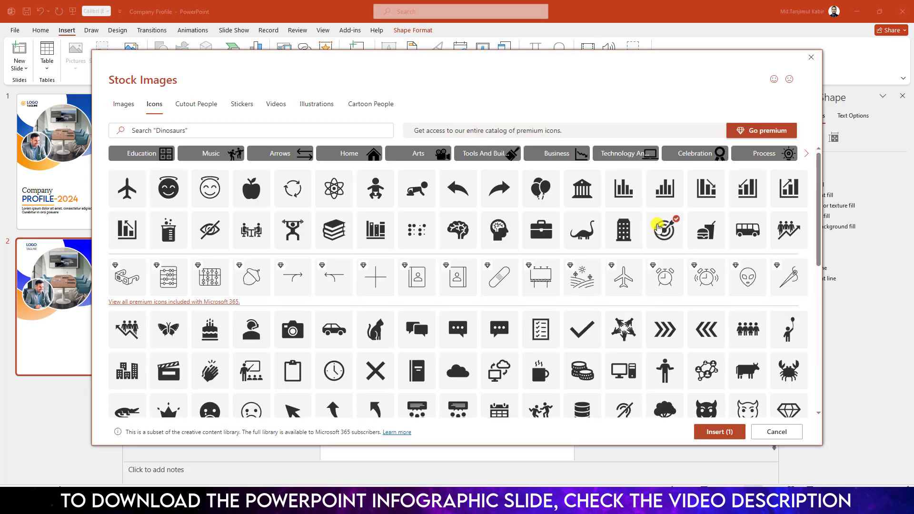
click(719, 431)
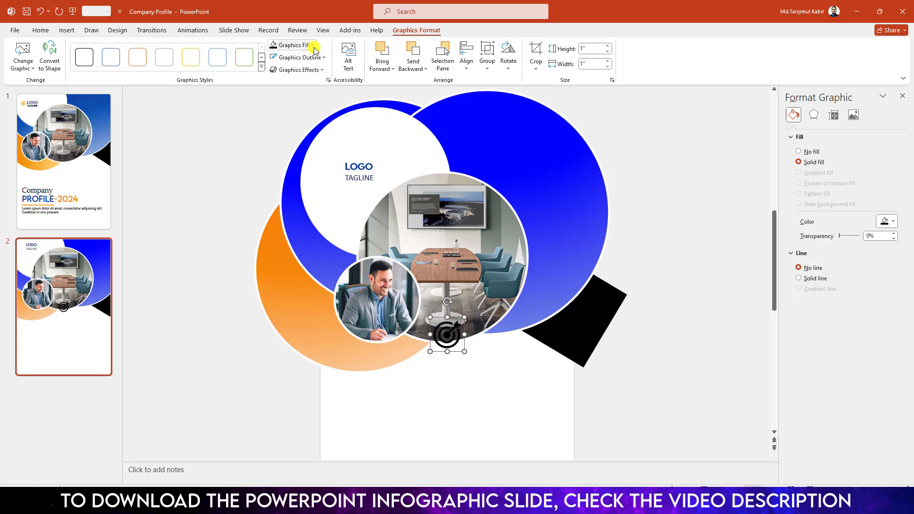
click(312, 45)
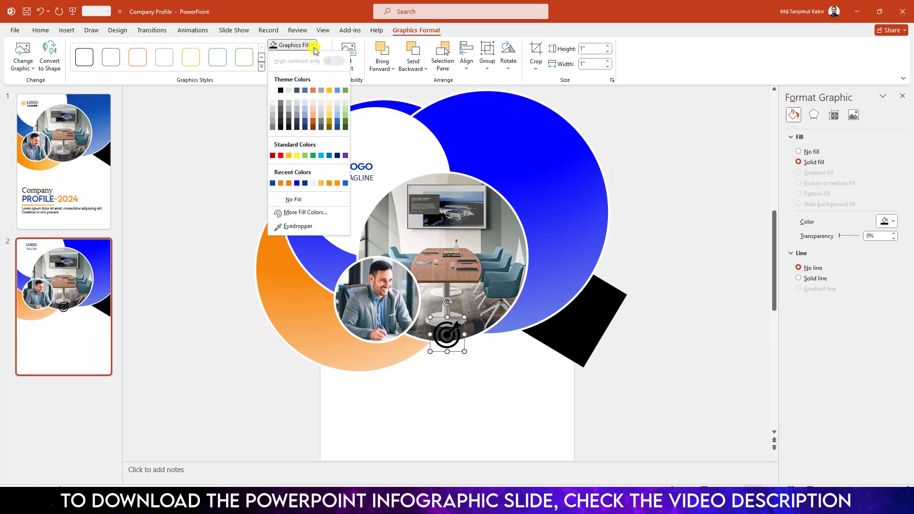
click(329, 184)
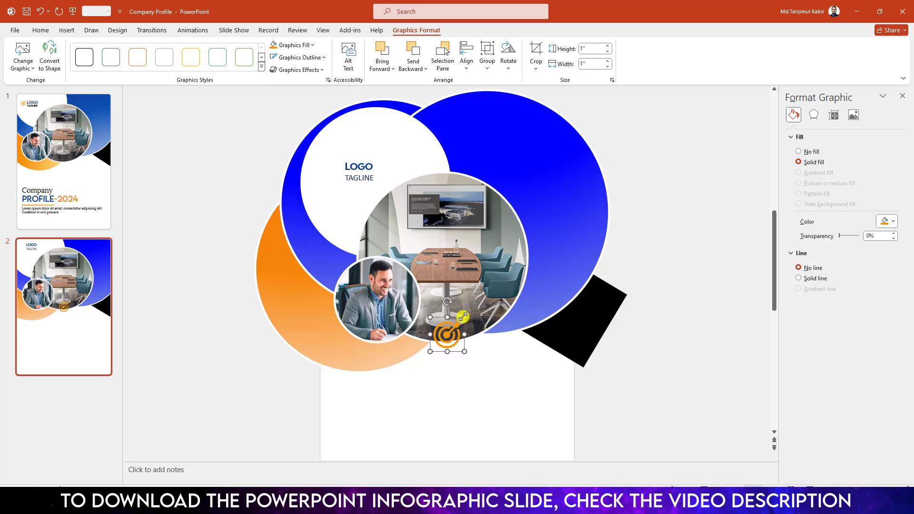
drag(462, 317, 336, 175)
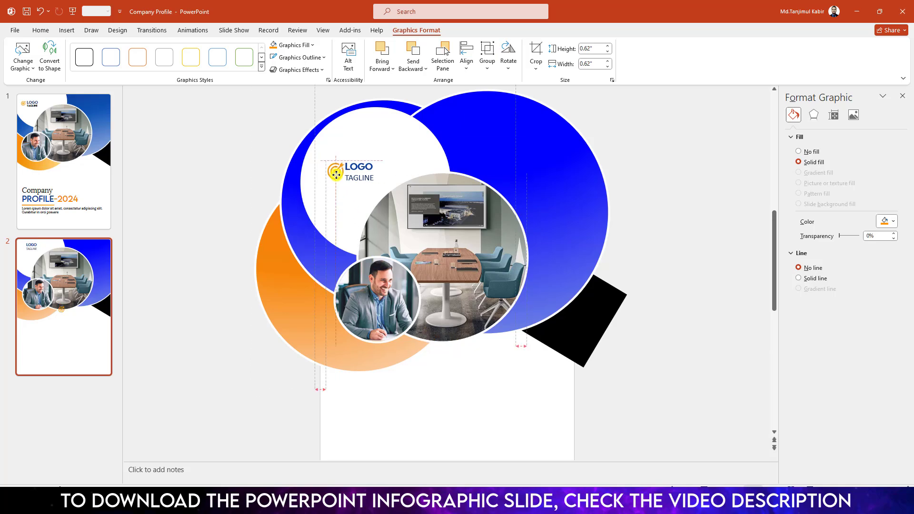
click(163, 92)
Draw a text box below the circles and type Company
click(66, 33)
click(160, 60)
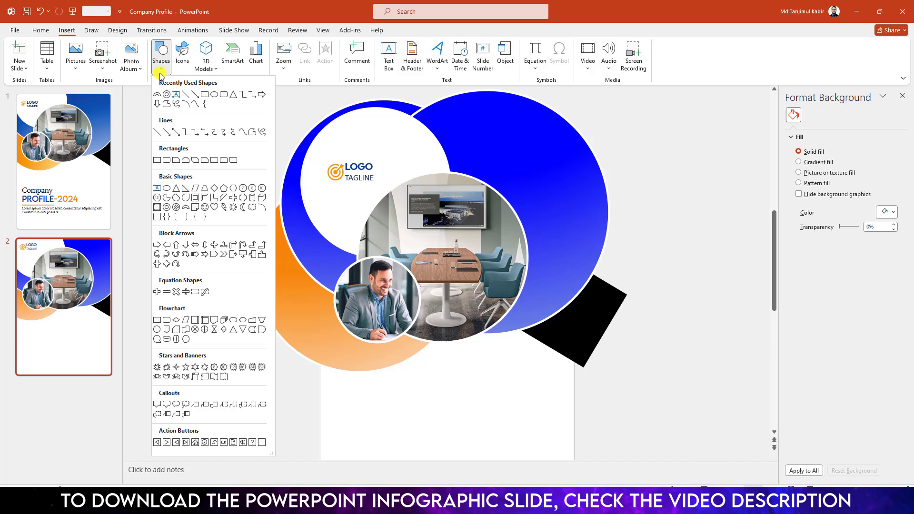
click(179, 96)
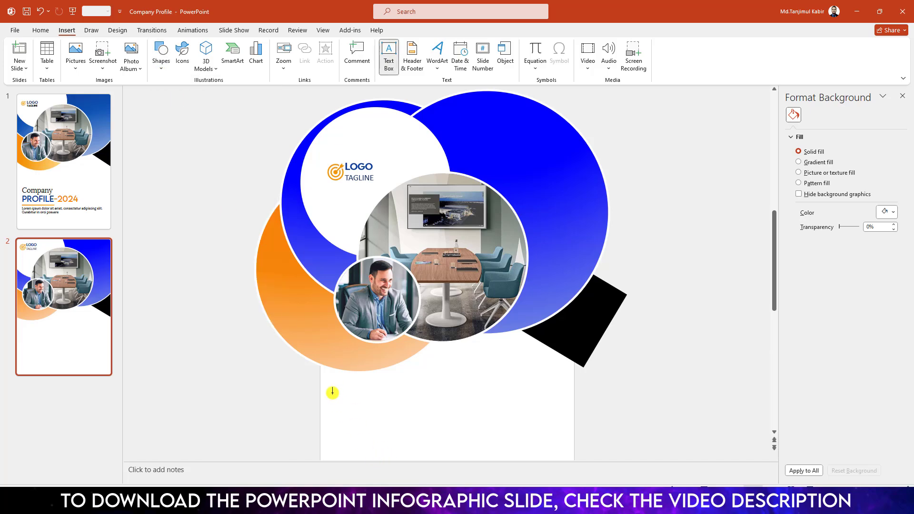
drag(331, 391, 430, 410)
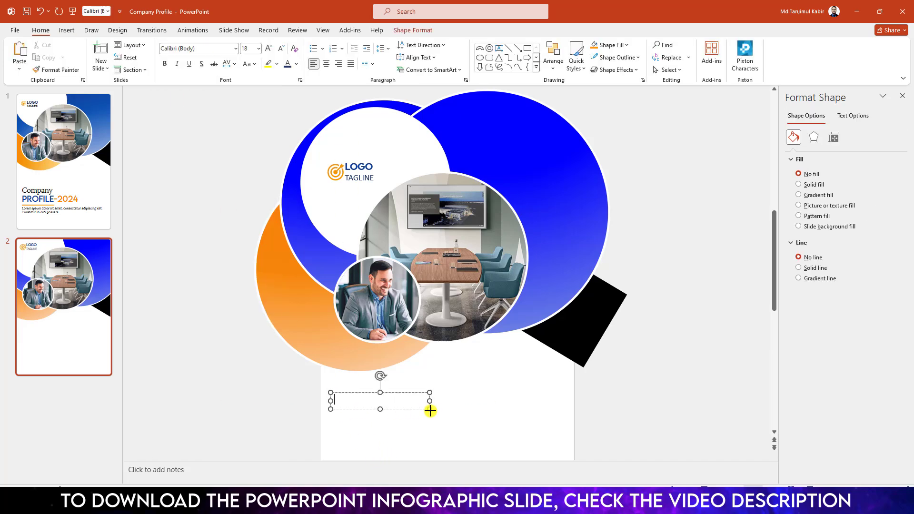
text(COM)
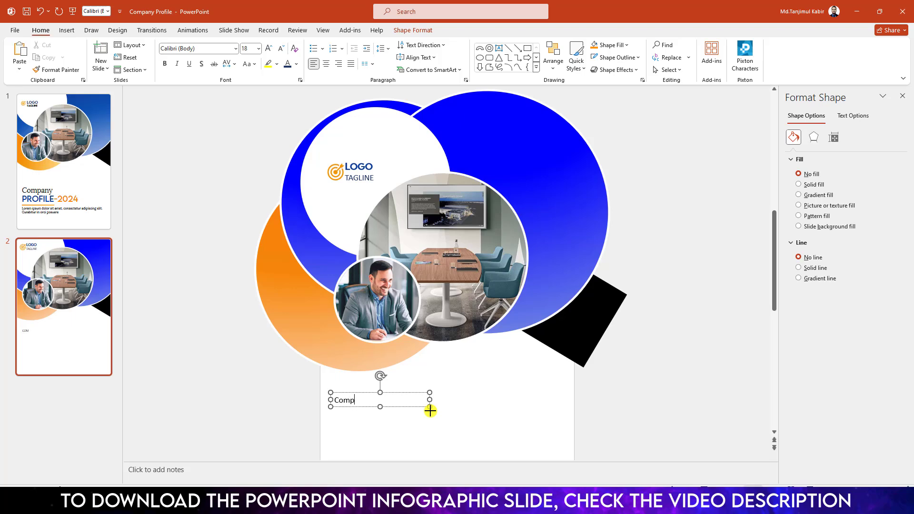
Set the Company text to Lora at 44 pt, not bold
key(ctrl+a)
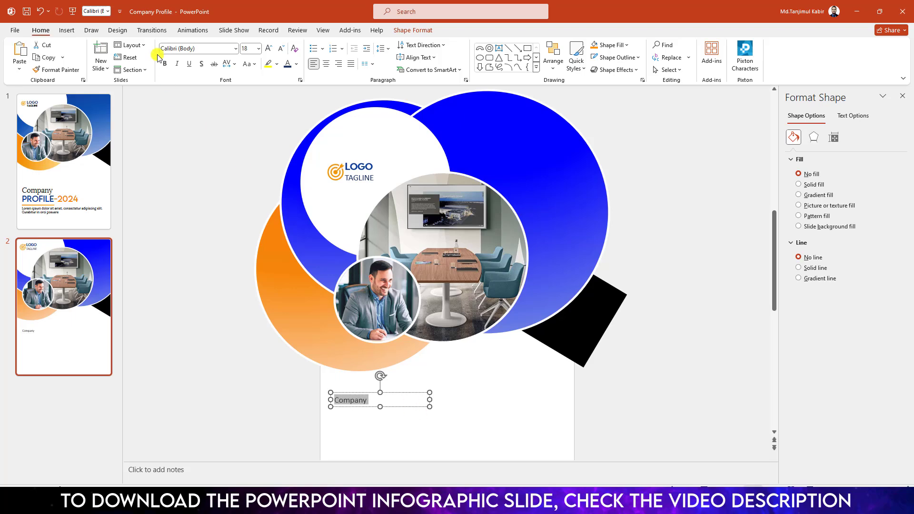
click(203, 51)
text(Lora)
key(Return)
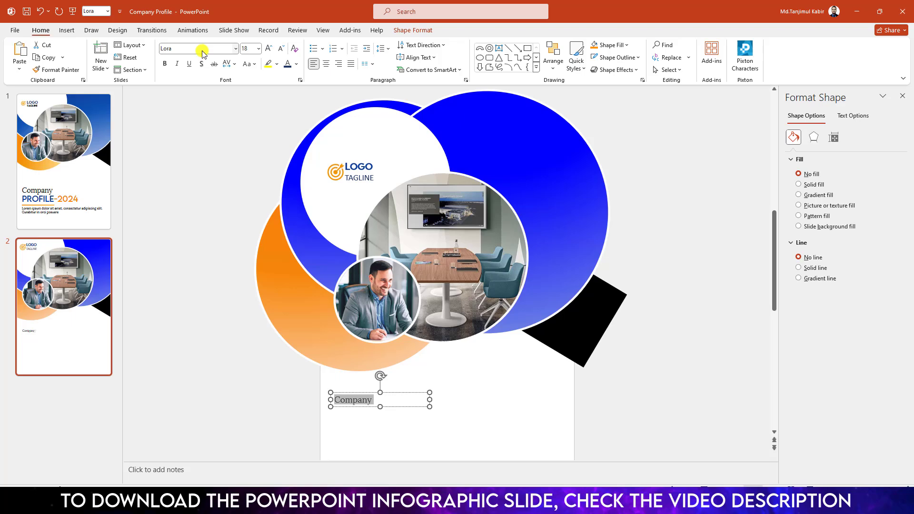
click(164, 64)
click(268, 48)
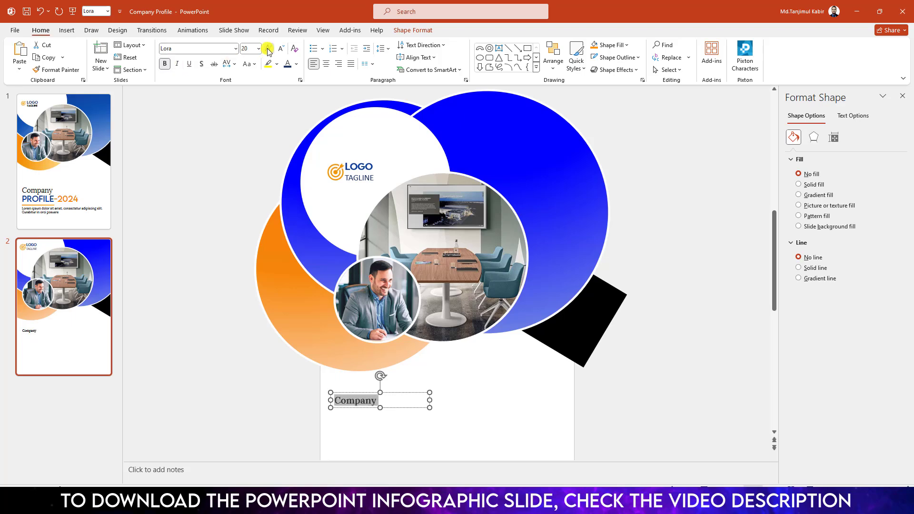
click(269, 48)
click(269, 49)
click(268, 48)
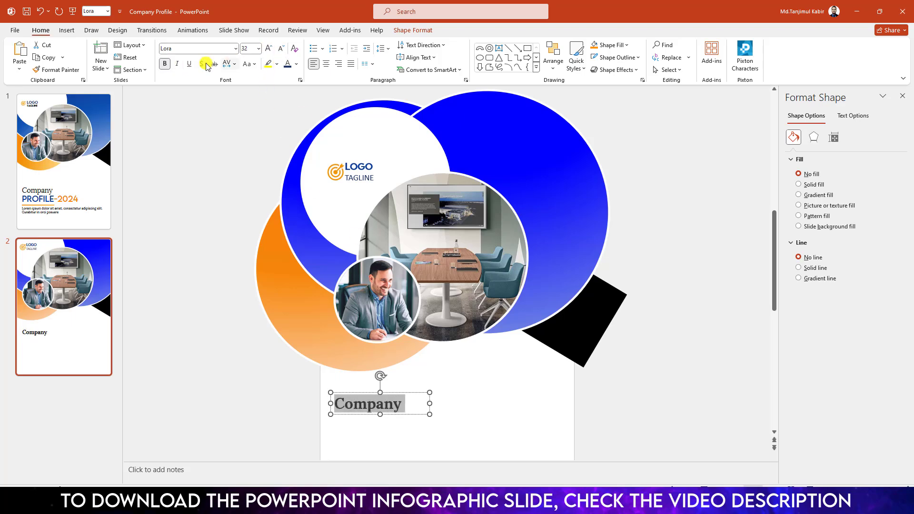
click(165, 64)
click(418, 414)
Duplicate the Company text box with Ctrl+D
key(ctrl+shift+period)
key(ctrl+shift+period)
key(ctrl+shift+period)
scroll(390, 385, down, 2)
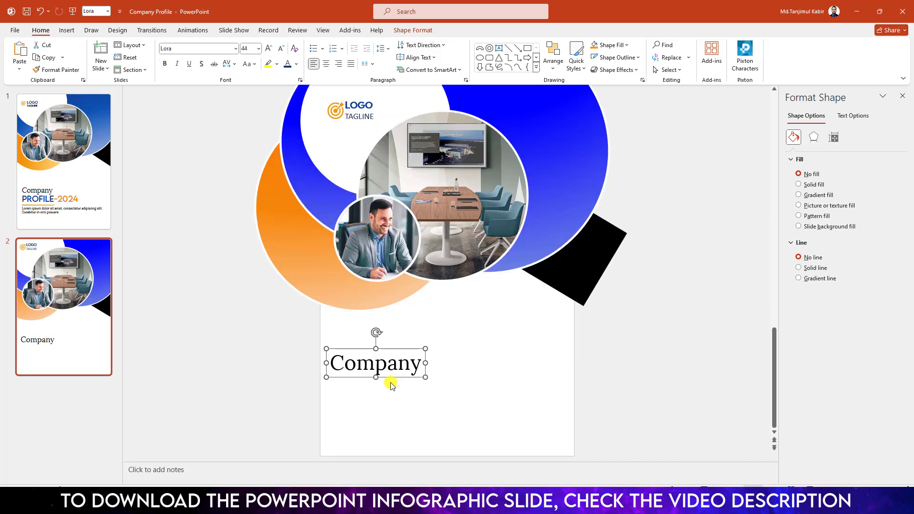
key(ctrl+d)
Move the copy directly under Company and retype it as PROFILE-2024
drag(388, 382, 380, 387)
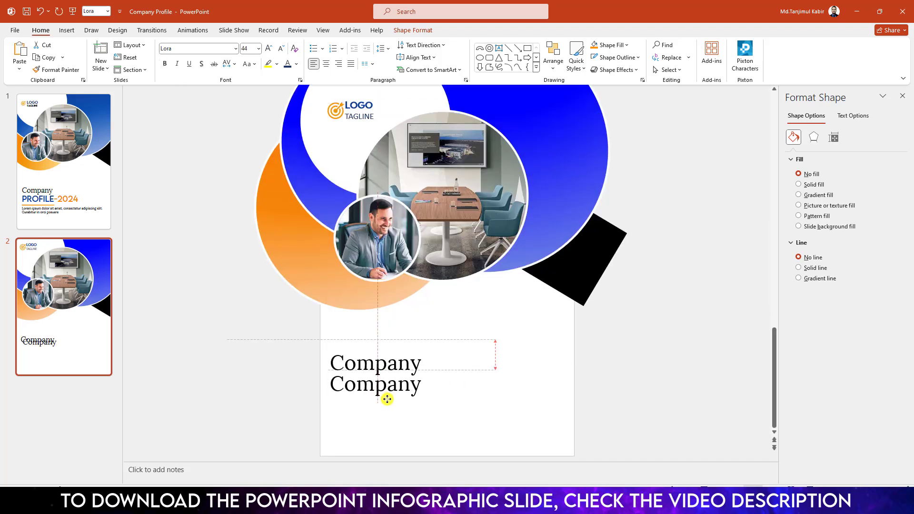
double_click(380, 386)
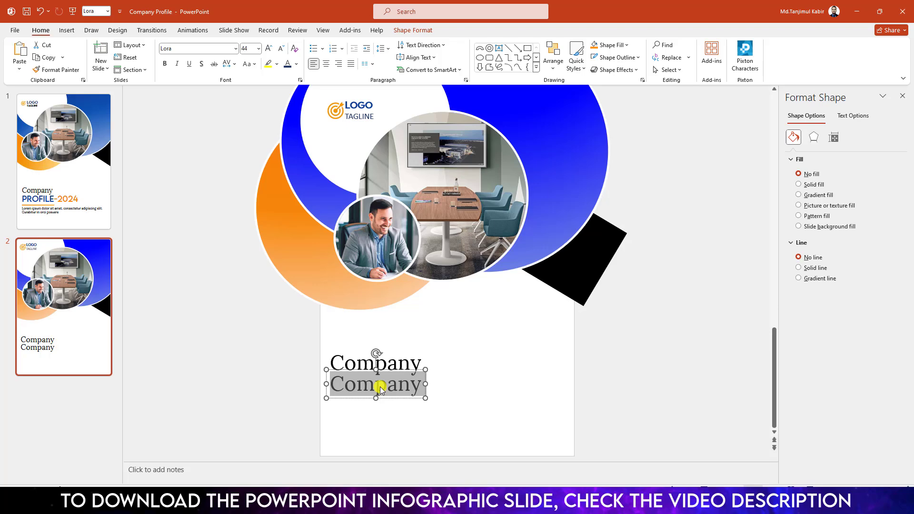
text(PROFILE)
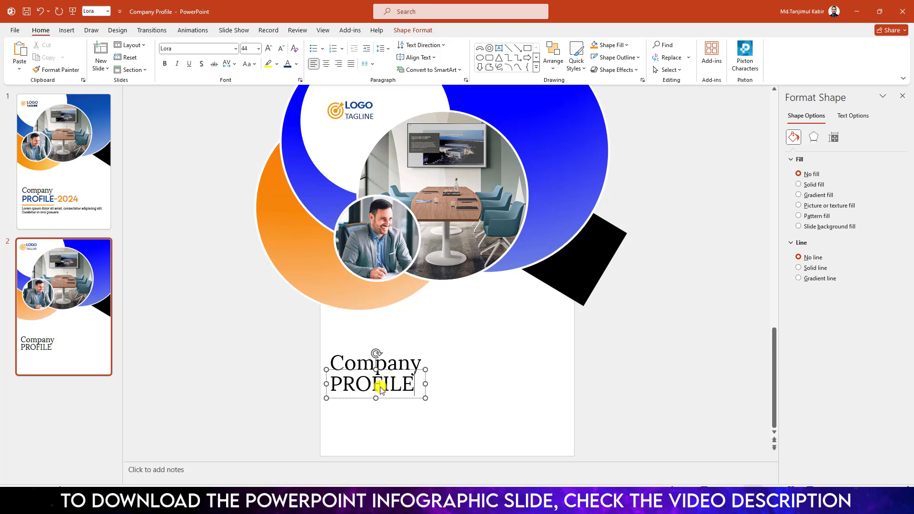
key(Return)
text(-2024)
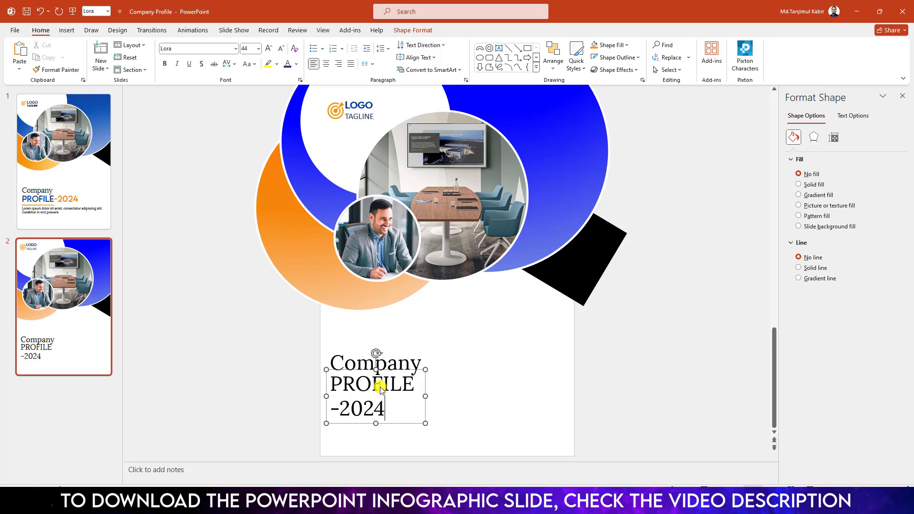
Widen the box so PROFILE-2024 fits one line and set it in LEMON MILK
drag(426, 397, 490, 390)
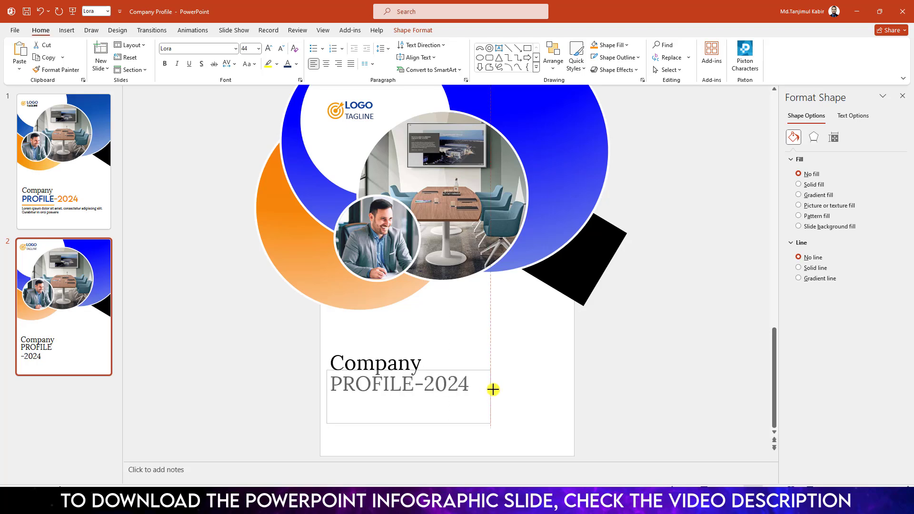
triple_click(445, 381)
click(185, 51)
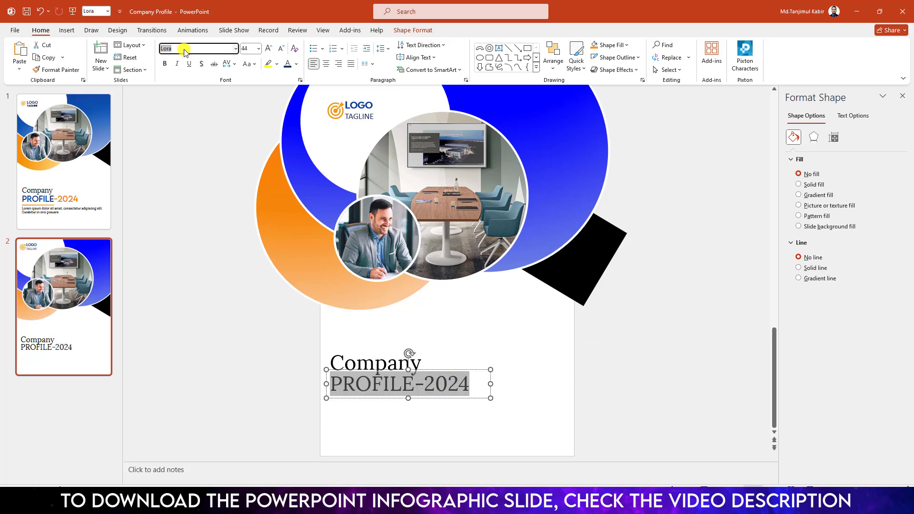
text(LEMON MILK)
key(Return)
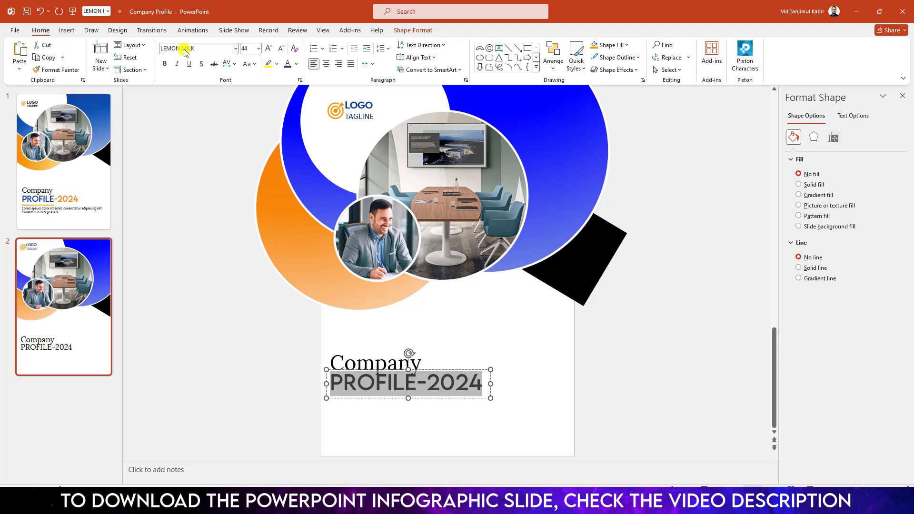
drag(416, 387, 310, 386)
Eyedropper the circle colours onto the title: PROFILE blue, -2024 orange
click(297, 65)
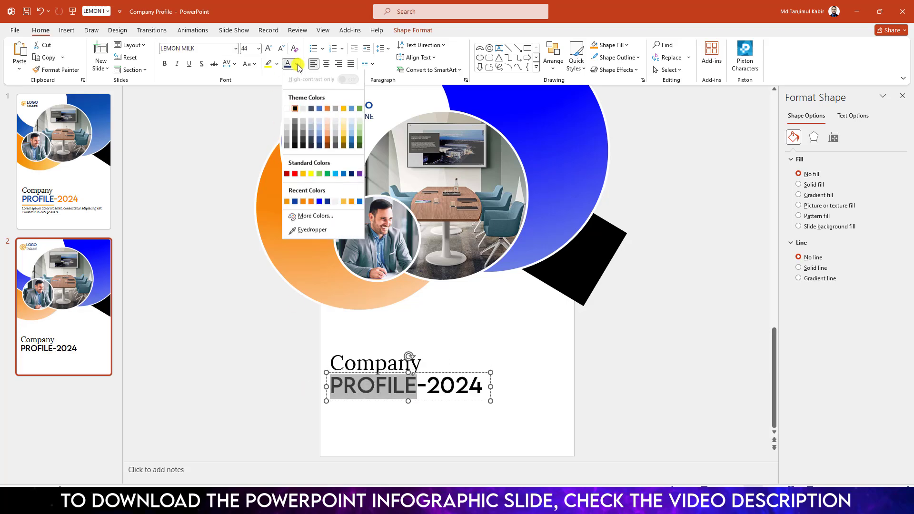
click(299, 230)
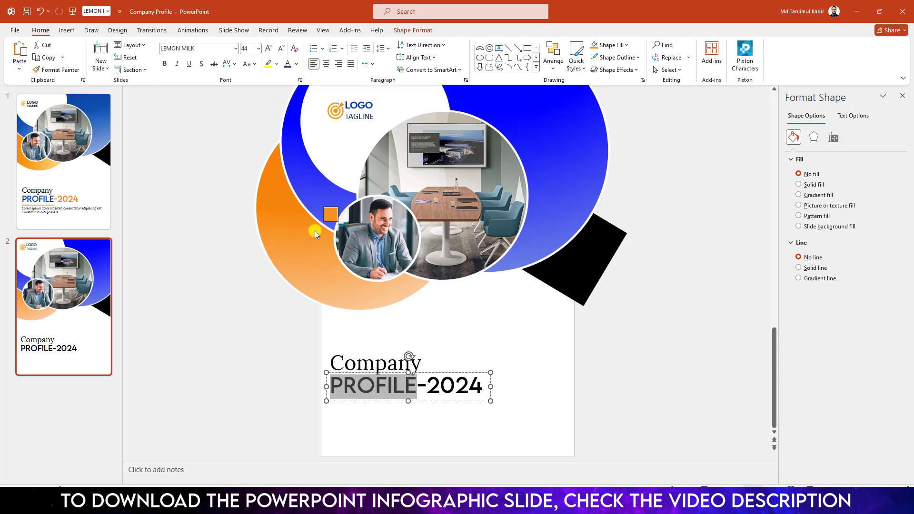
click(529, 199)
drag(482, 386, 416, 387)
click(298, 64)
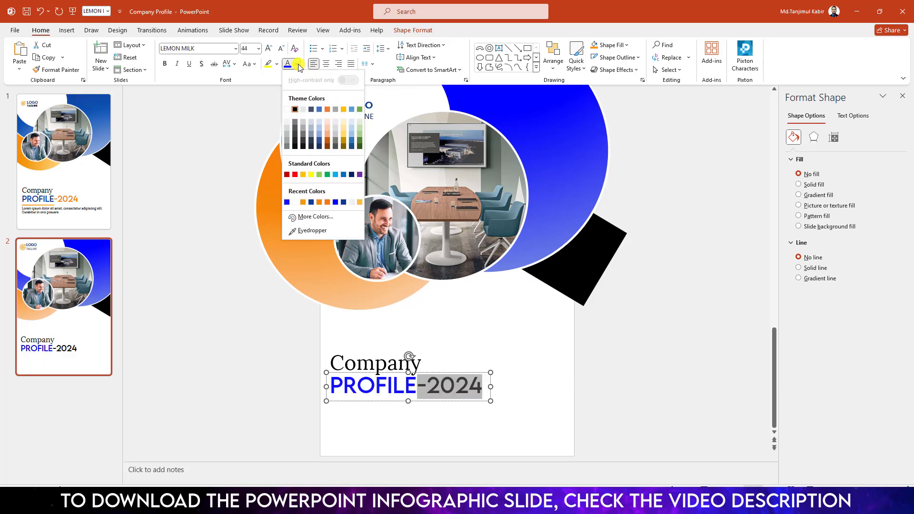
click(299, 230)
click(285, 208)
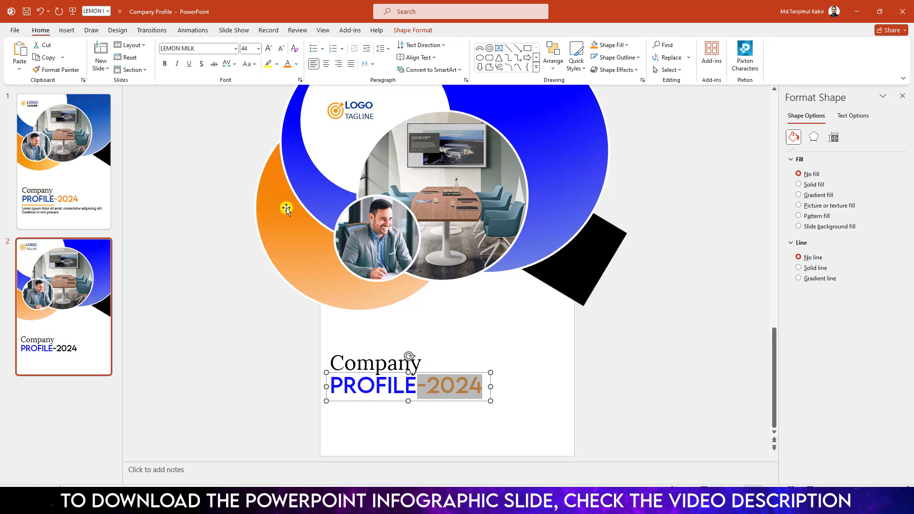
click(534, 351)
click(66, 30)
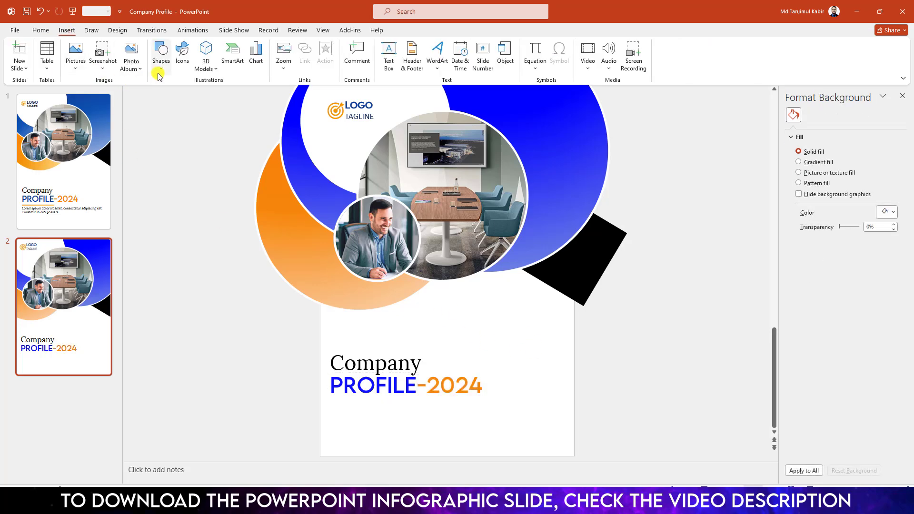
Underline PROFILE with a 4½ pt orange line and paste the Lorem ipsum text box
click(161, 60)
click(185, 96)
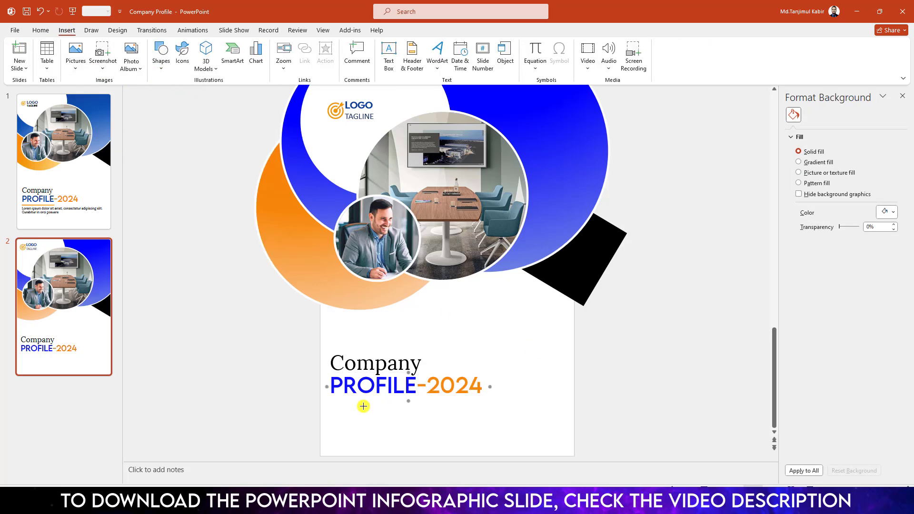
drag(332, 399, 415, 396)
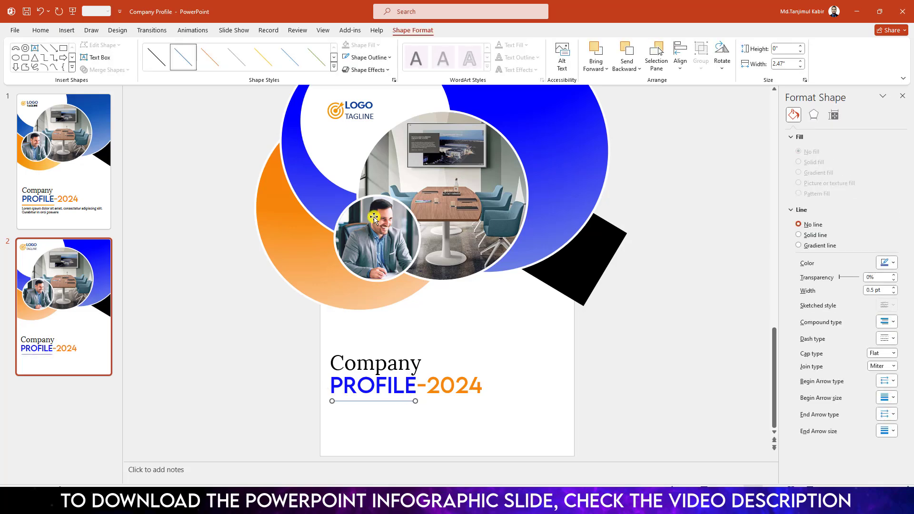
click(382, 57)
click(349, 195)
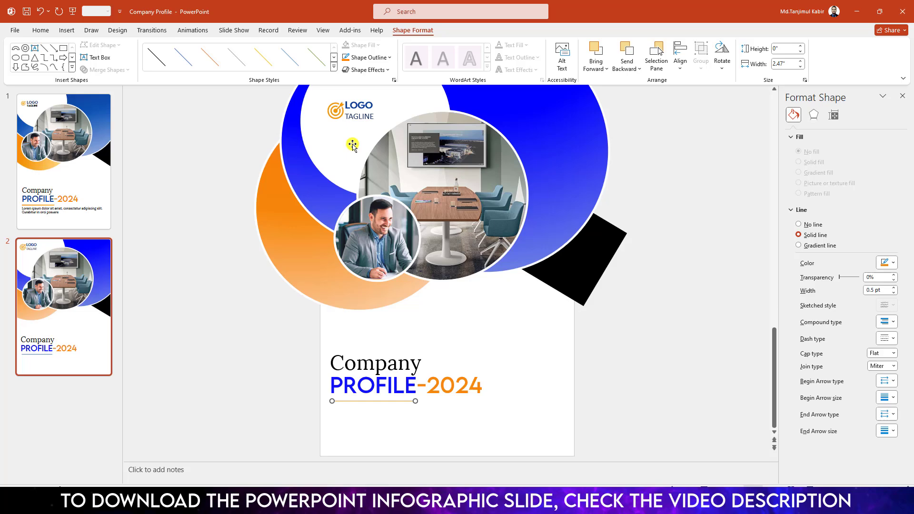
click(376, 57)
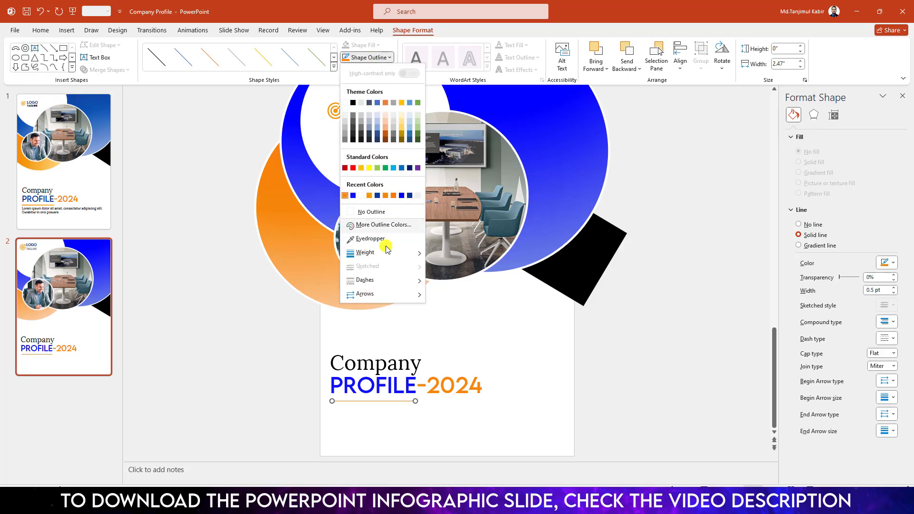
mouse_move(403, 252)
click(465, 341)
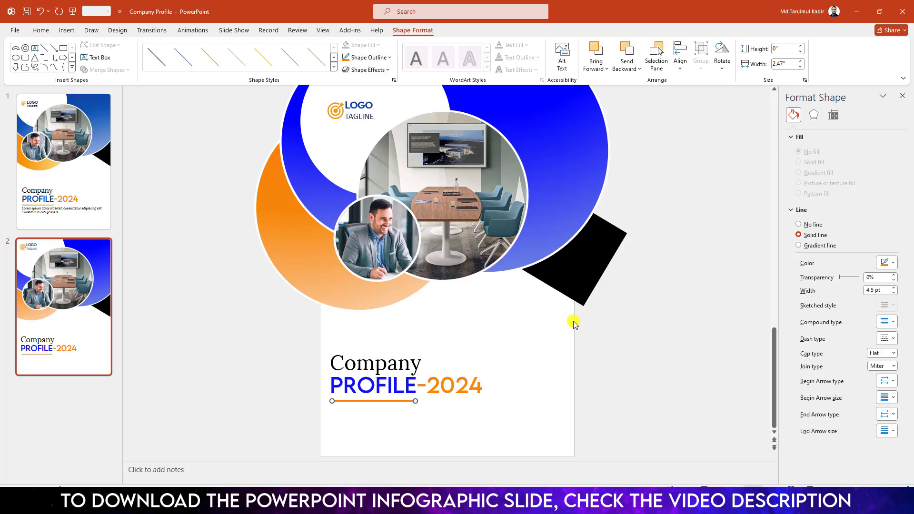
click(368, 439)
key(ctrl+v)
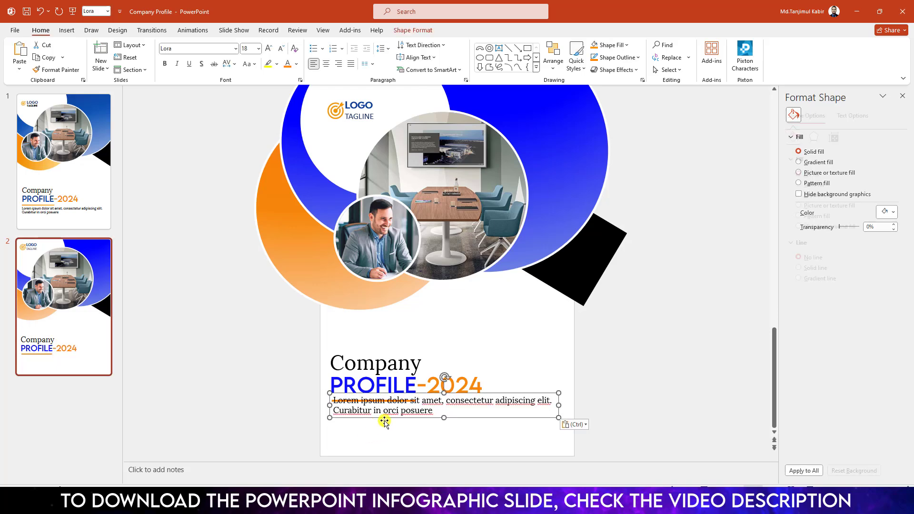
Nudge the Lorem ipsum text box down to sit just under the orange line
drag(383, 422, 379, 431)
click(702, 343)
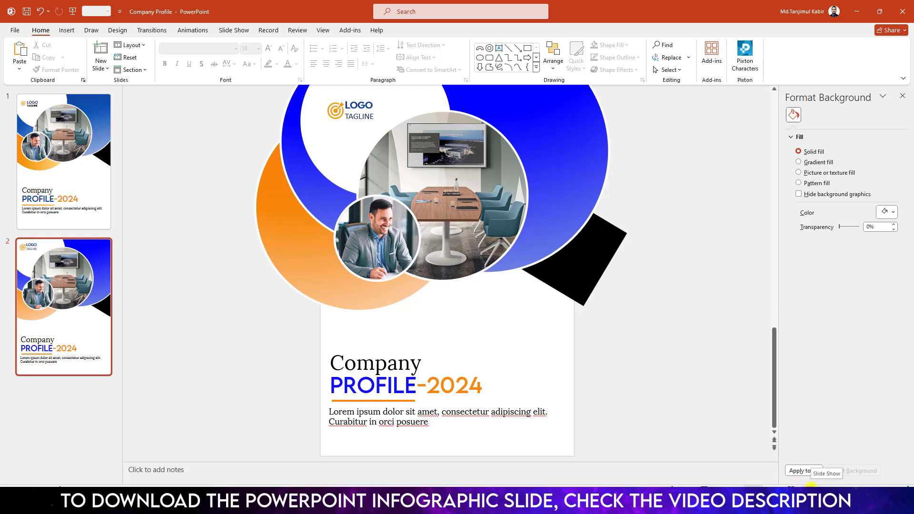
click(233, 30)
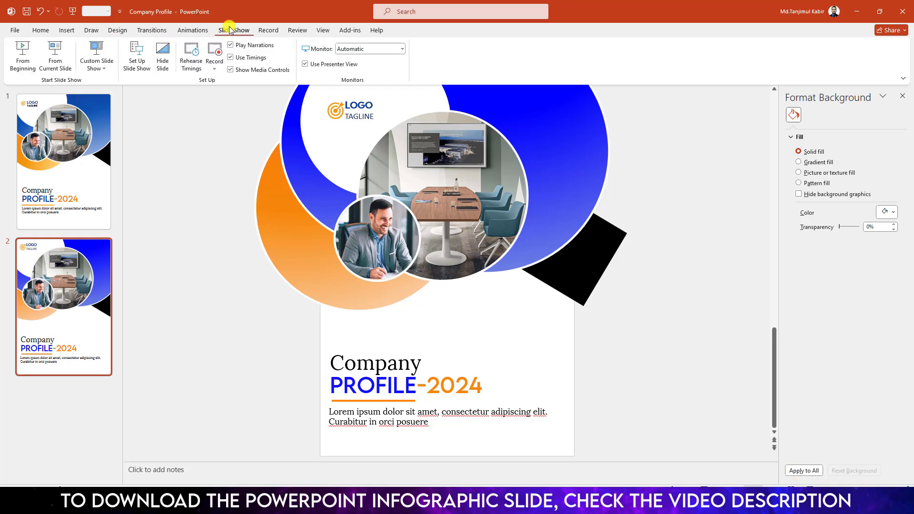
click(58, 62)
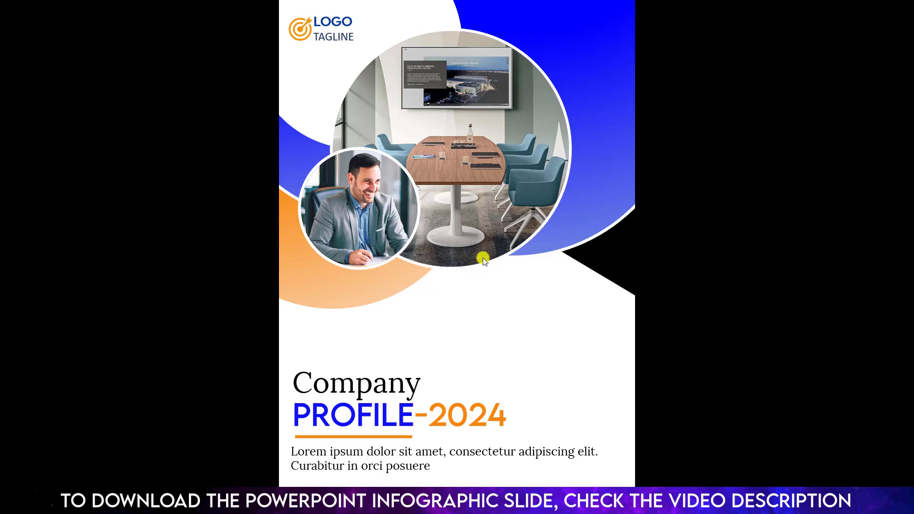
key(Escape)
Set up Save As to the Desktop with JPEG as the file type
click(19, 30)
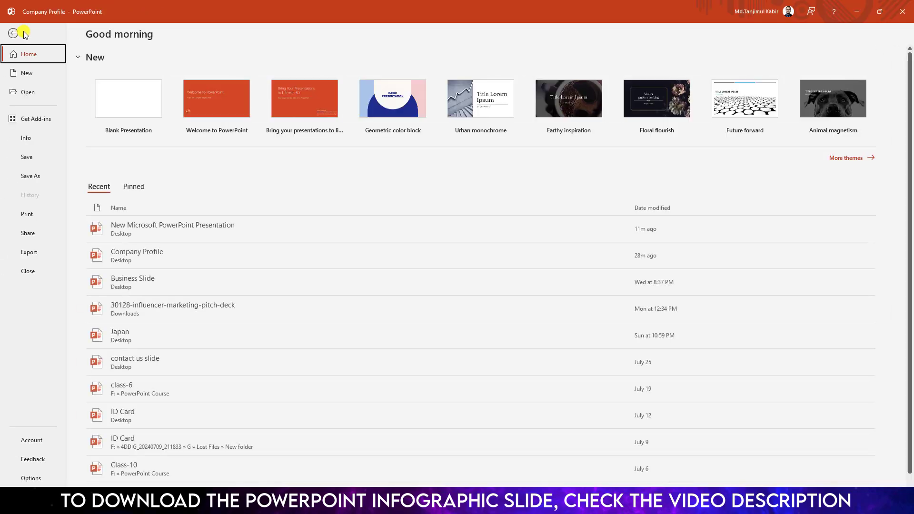
click(30, 175)
click(135, 250)
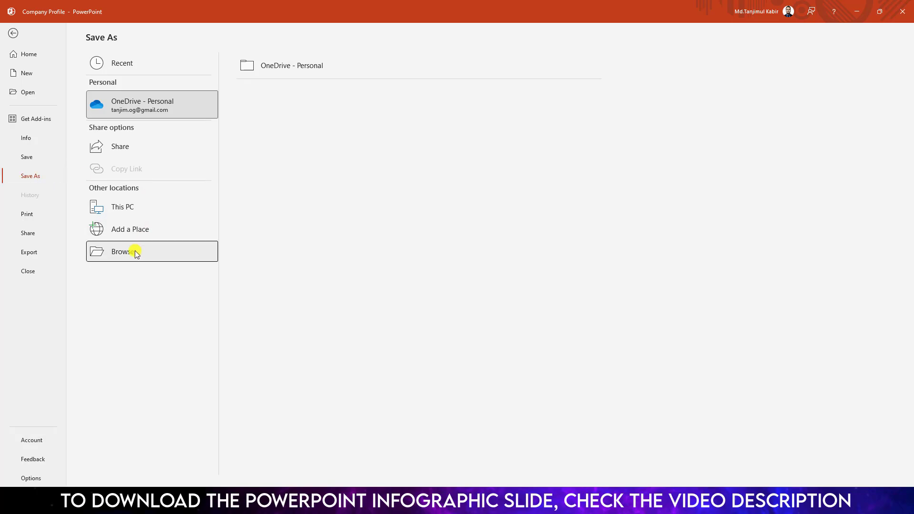
click(40, 108)
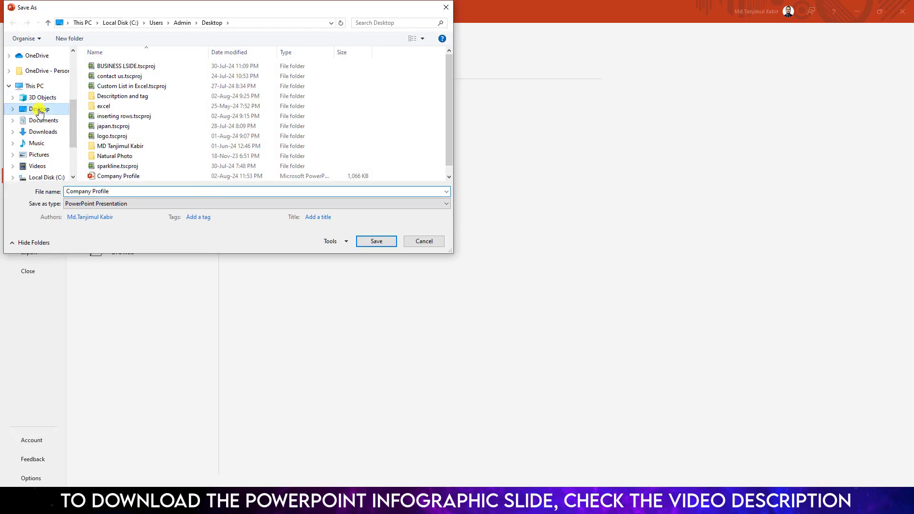
click(119, 204)
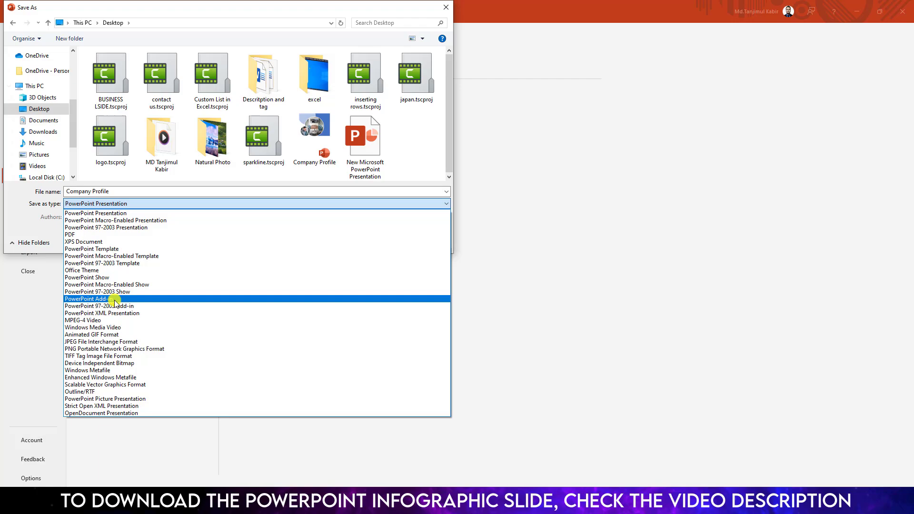
click(105, 342)
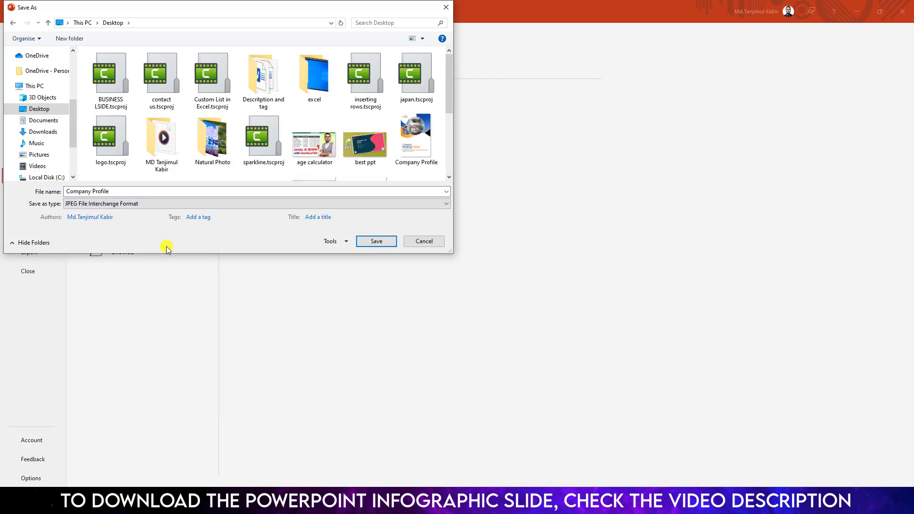
Export all slides as JPEG images, then minimise PowerPoint
click(376, 241)
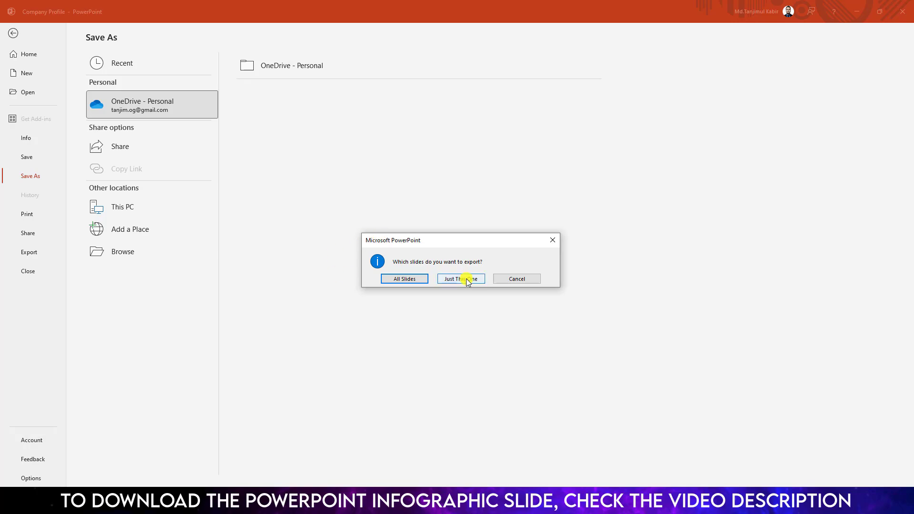
click(411, 280)
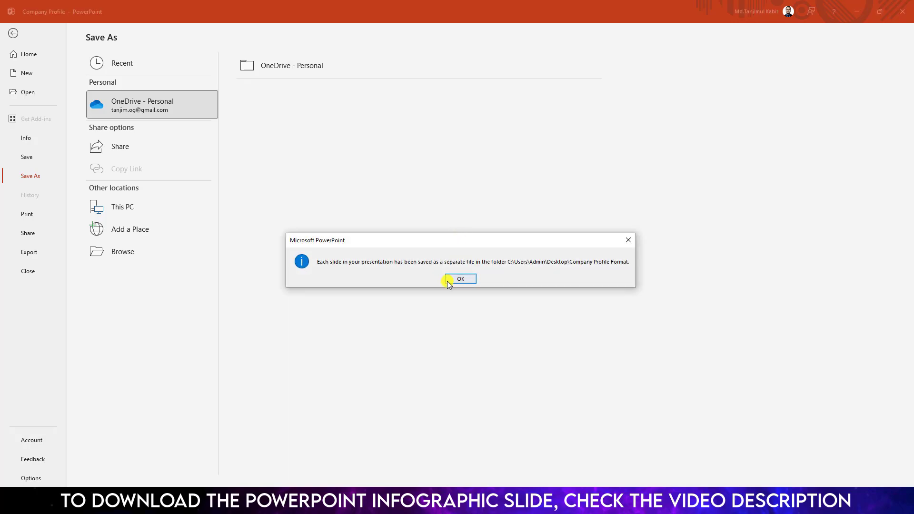
click(458, 279)
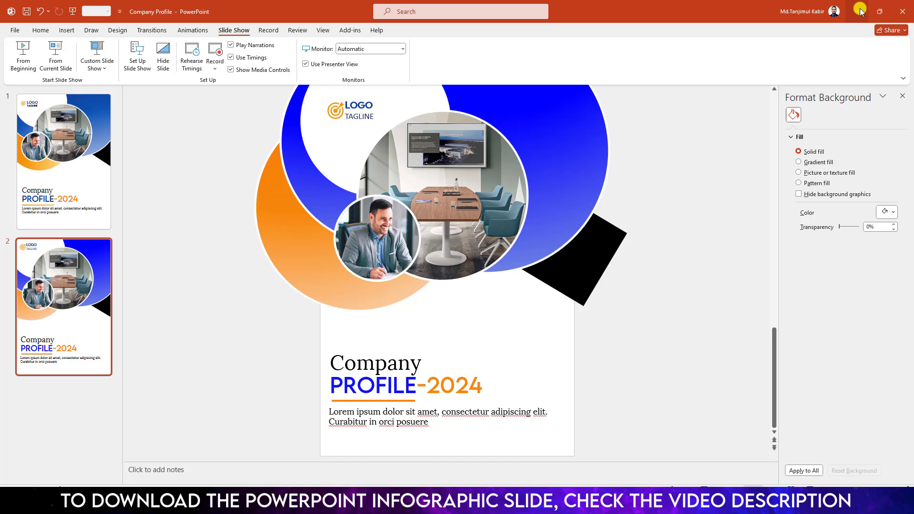
click(860, 12)
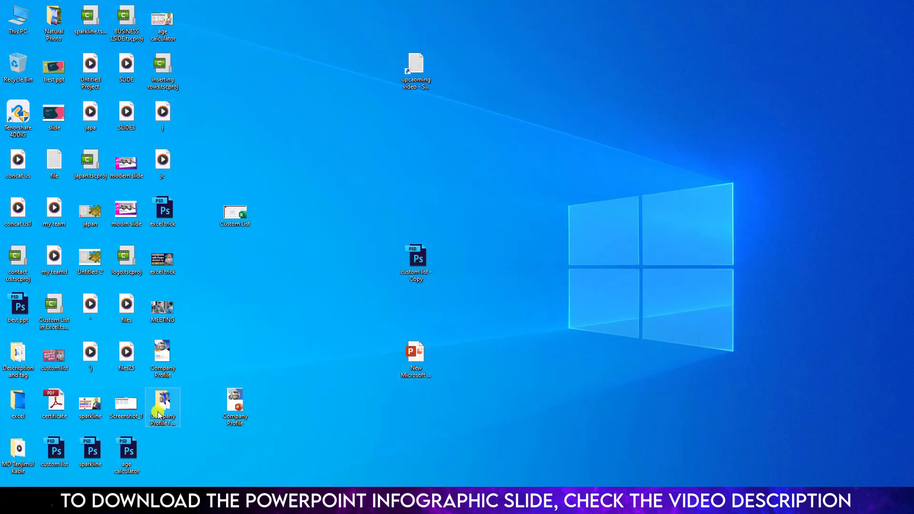